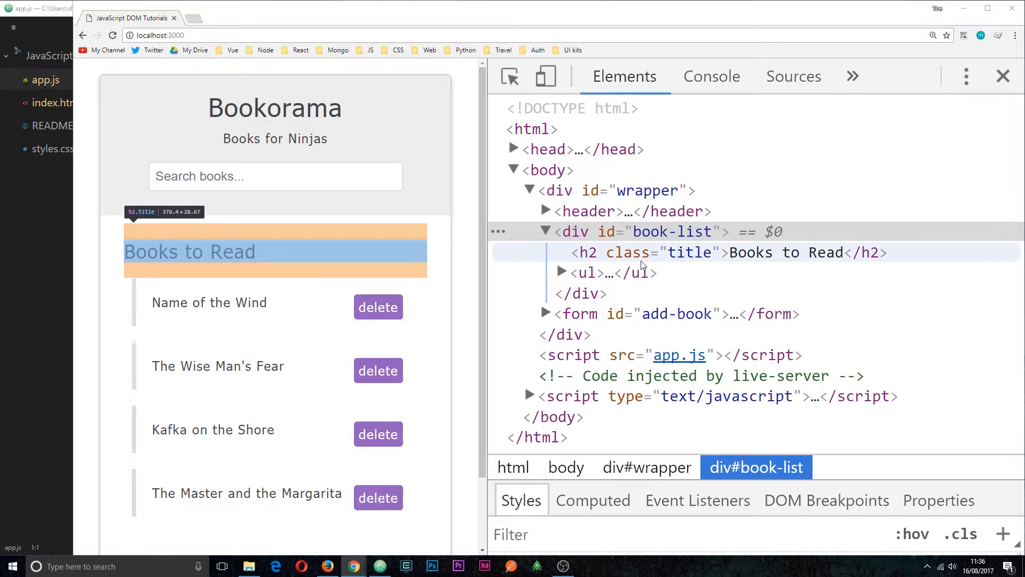
- Collapse div#book-list in the Elements panel and inspect its header and form#add-book siblings
{"action": "left_click", "coordinate": [545, 231]}
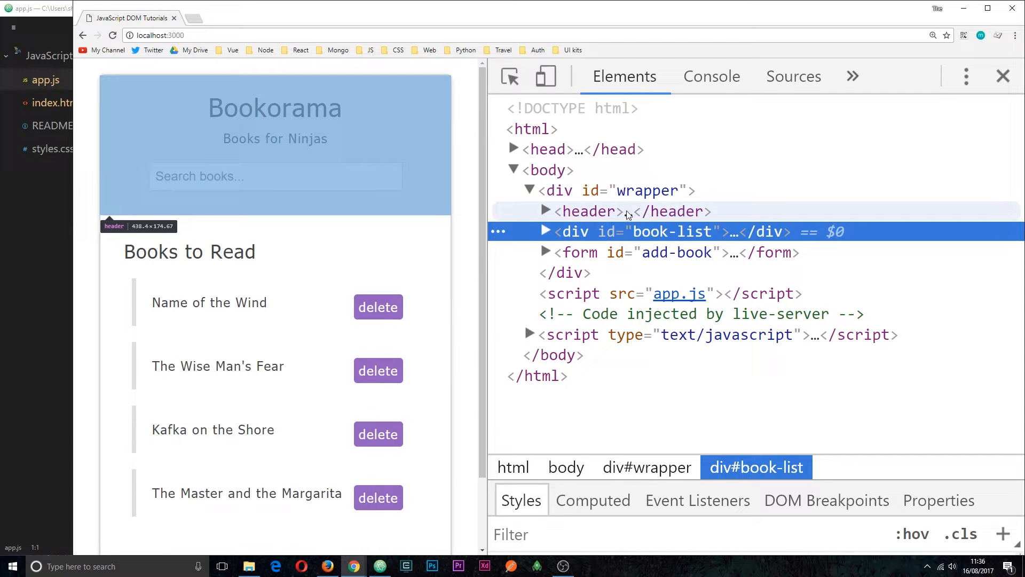
{"action": "left_click", "coordinate": [632, 215]}
{"action": "left_click", "coordinate": [633, 251]}
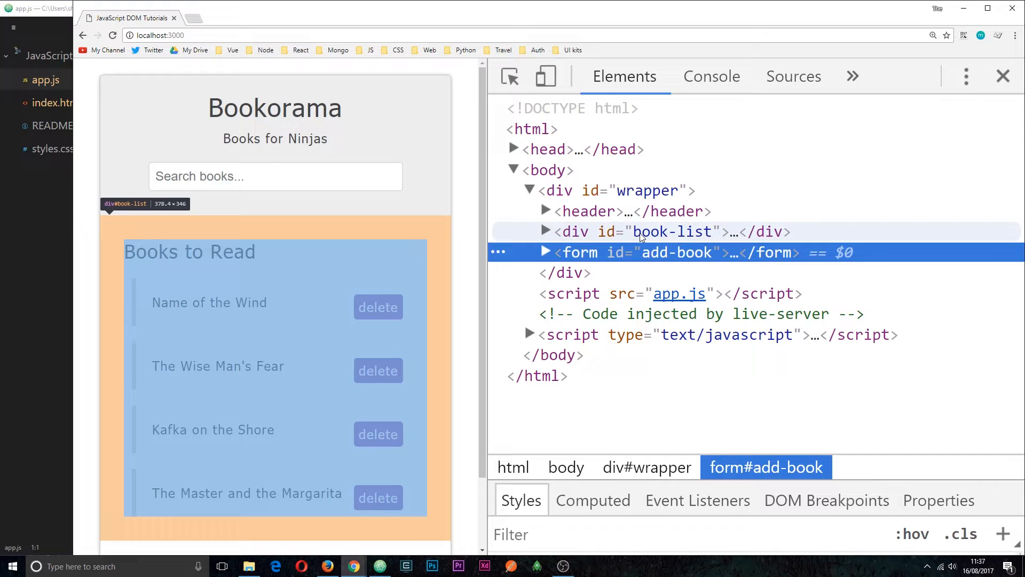
{"action": "left_click", "coordinate": [640, 233]}
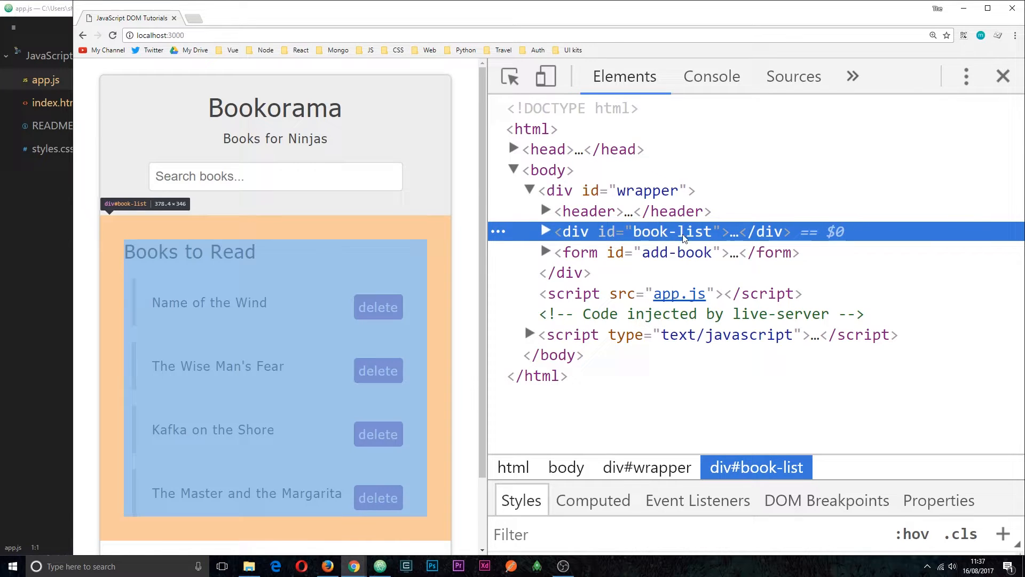
- Add const bookList = document.querySelector('#book-list') at the top of app.js
{"action": "left_click", "coordinate": [1, 265]}
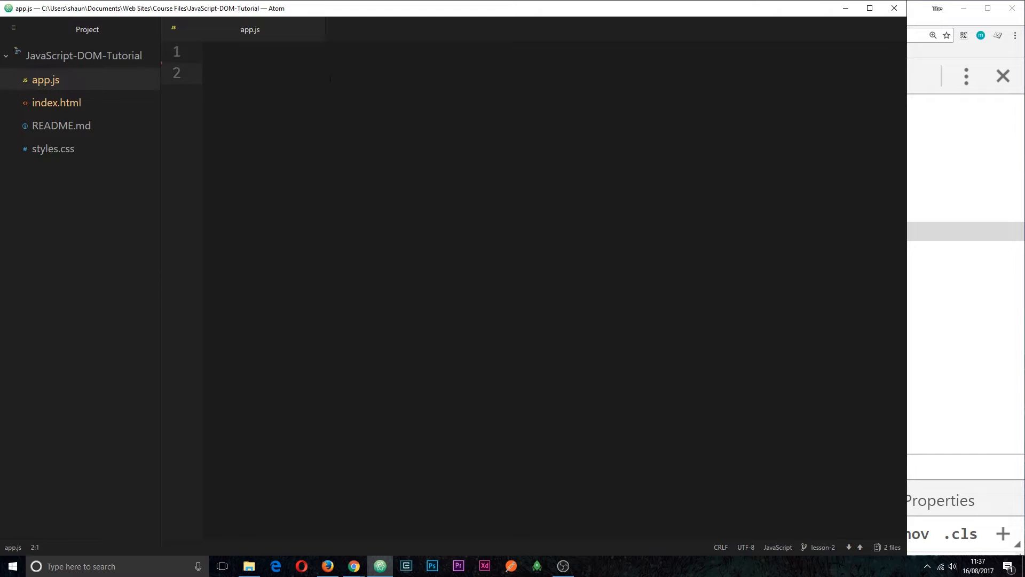
{"action": "left_click", "coordinate": [343, 55]}
{"action": "type", "text": "const bookList = document.querySelector('#book-list');"}
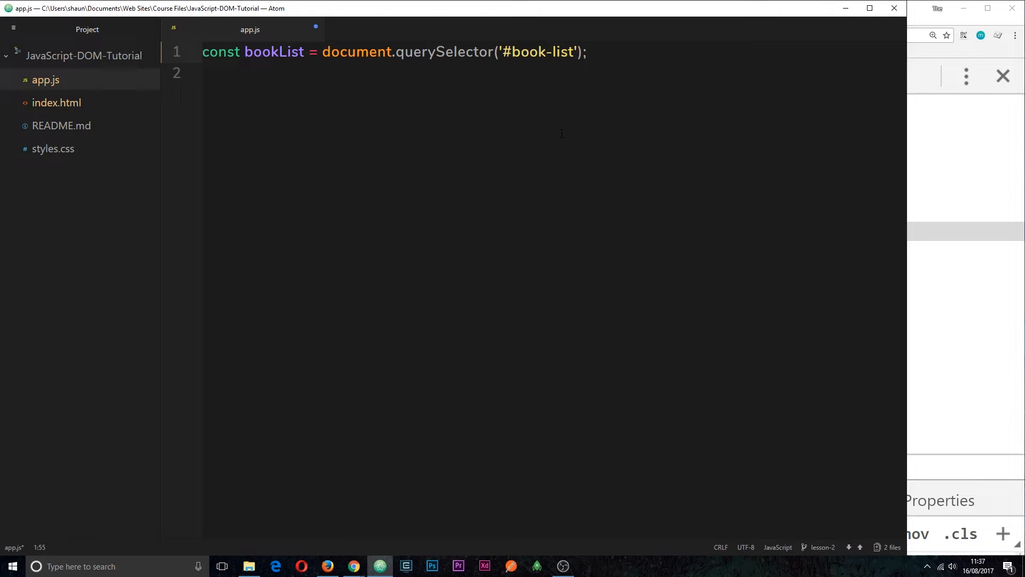
{"action": "left_click_drag", "start_coordinate": [311, 52], "coordinate": [244, 52]}
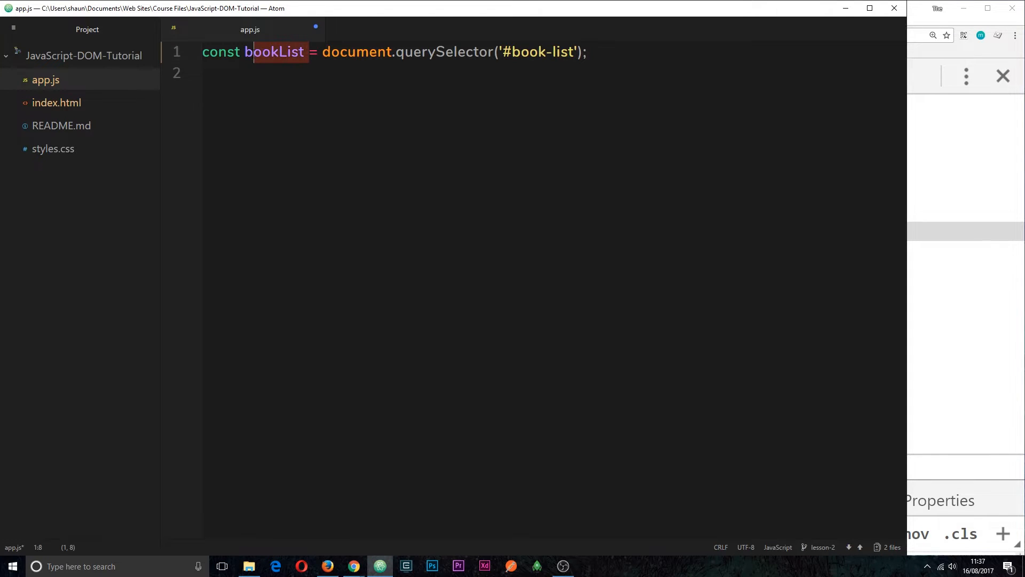
{"action": "left_click", "coordinate": [602, 53]}
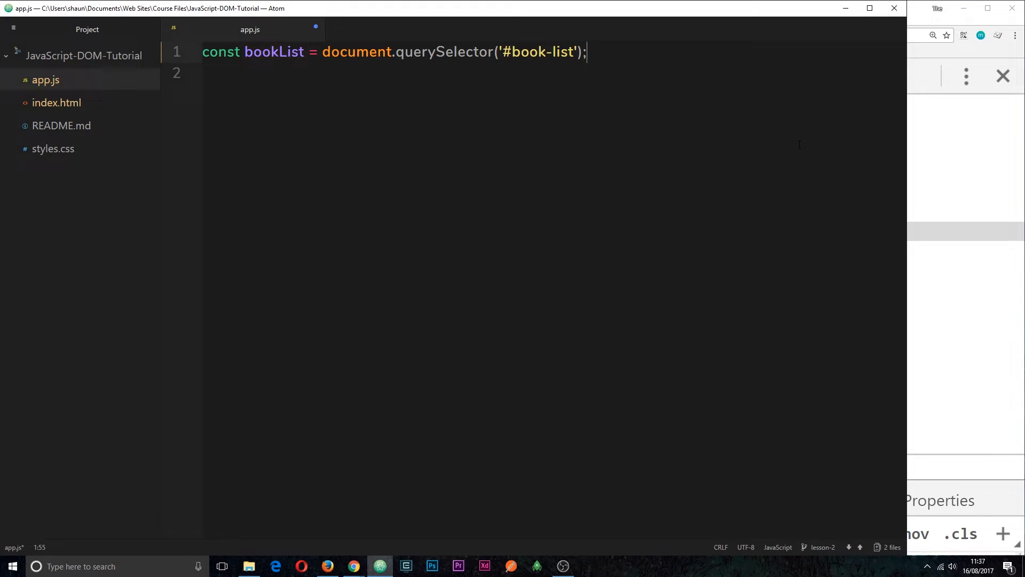
{"action": "key", "text": "Return"}
{"action": "key", "text": "Return"}
{"action": "type", "text": "console.log"}
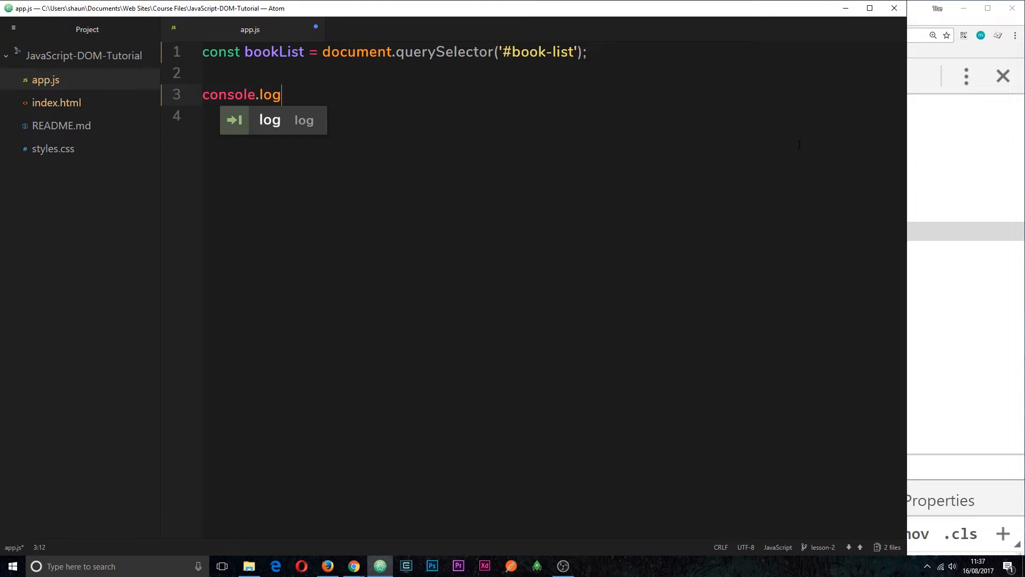
{"action": "type", "text": "("}
- Log 'book-list next sibling is:' with bookList.nextSibling and save app.js
{"action": "key", "text": "Right"}
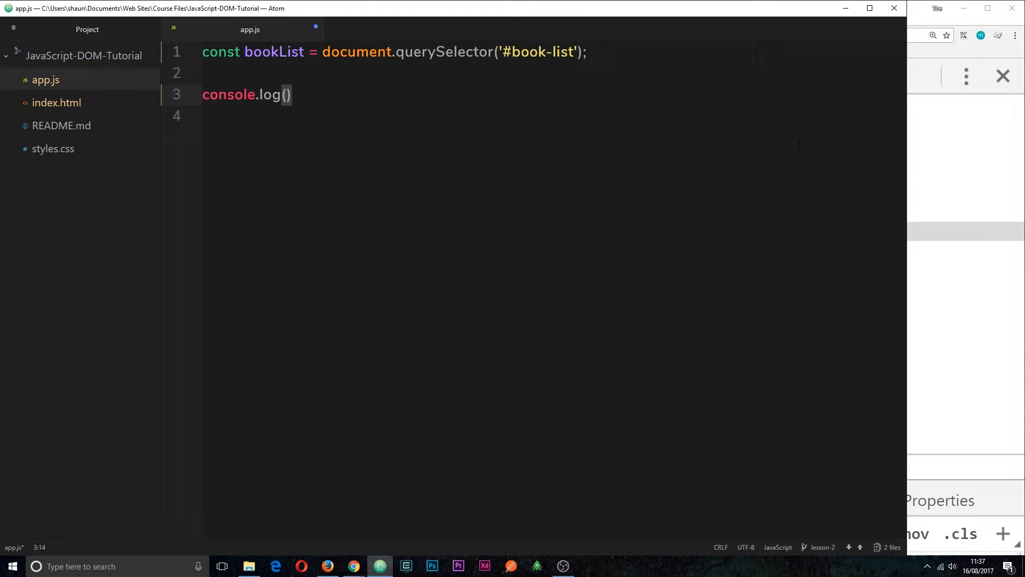
{"action": "key", "text": "Left"}
{"action": "type", "text": "'"}
{"action": "type", "text": "book-list"}
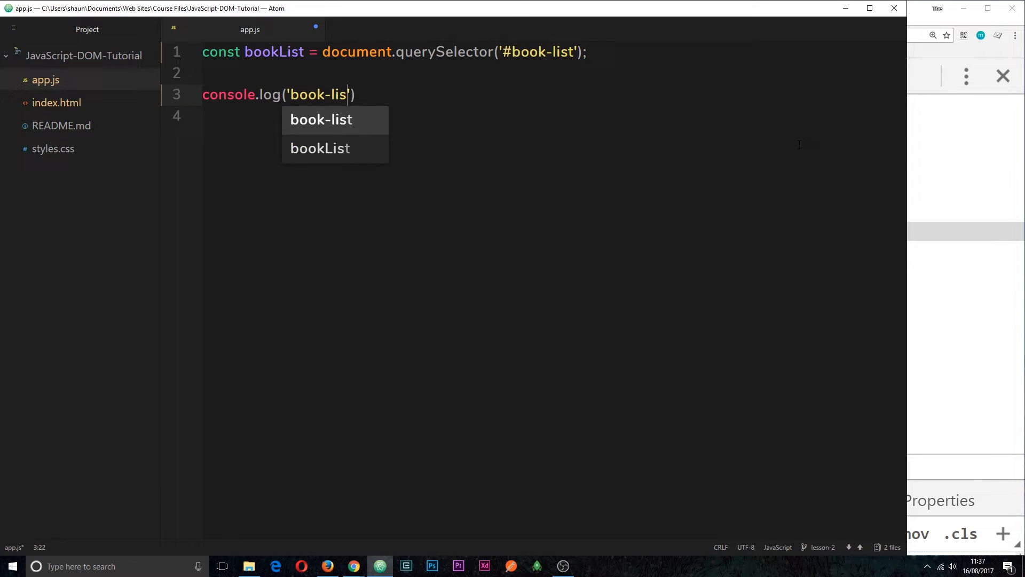
{"action": "type", "text": " next sibling"}
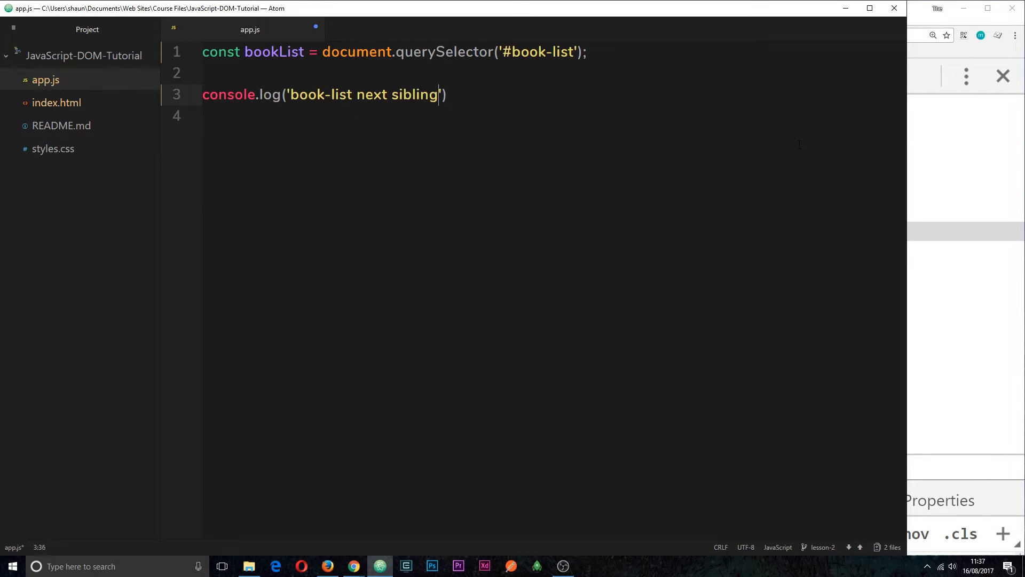
{"action": "type", "text": " is:"}
{"action": "type", "text": "', boo"}
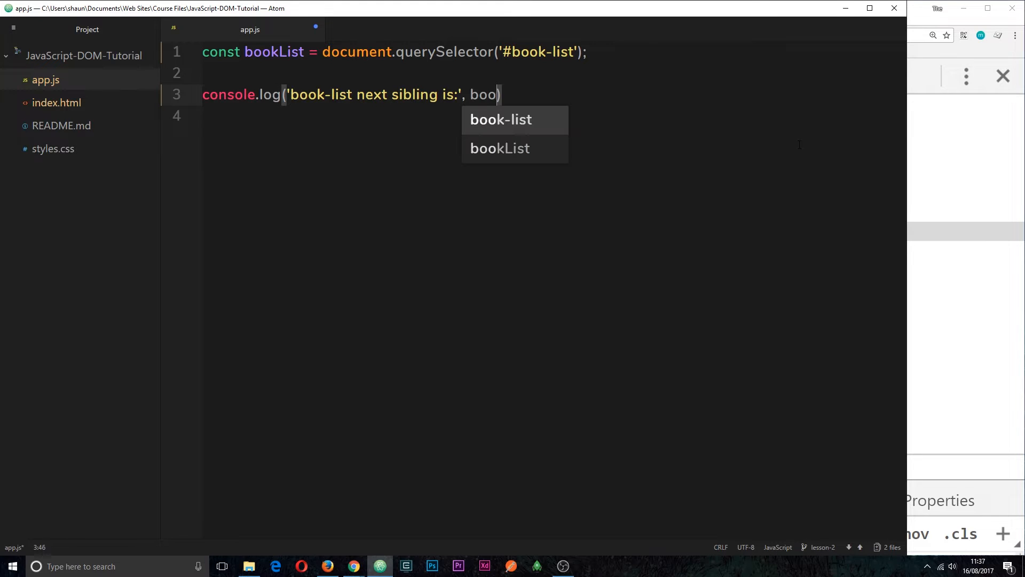
{"action": "type", "text": "kList."}
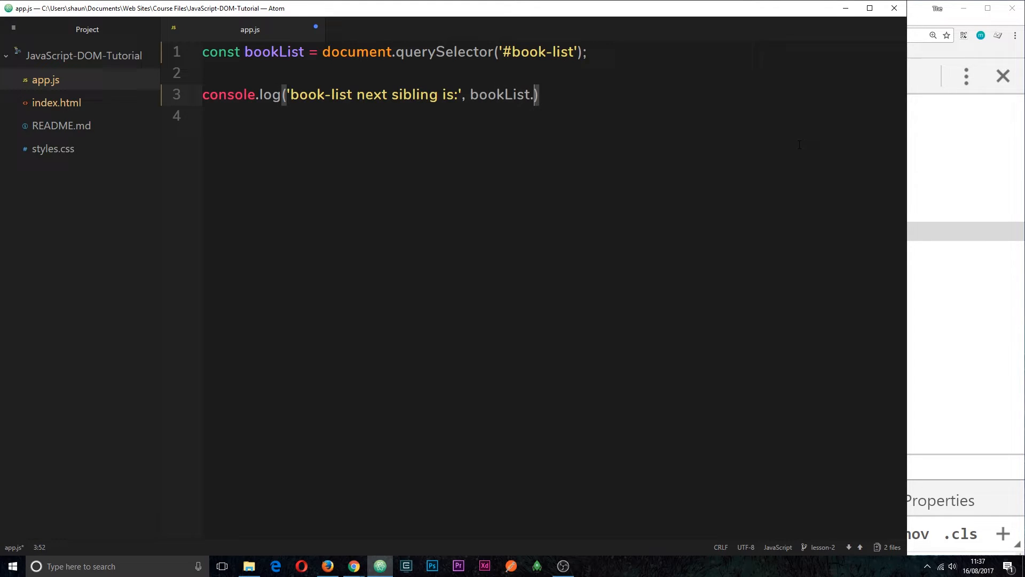
{"action": "type", "text": "next"}
{"action": "type", "text": "Sibling)"}
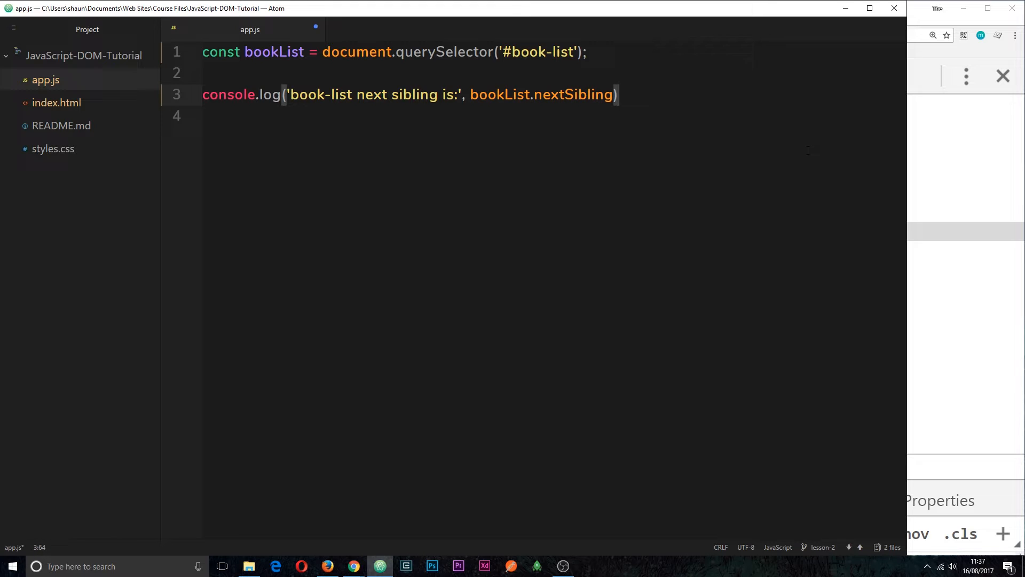
{"action": "type", "text": ";"}
{"action": "key", "text": "ctrl+s"}
- Inspect the logged #text node in the console and the add-book form in the element tree
{"action": "left_click", "coordinate": [950, 228]}
{"action": "left_click", "coordinate": [712, 76]}
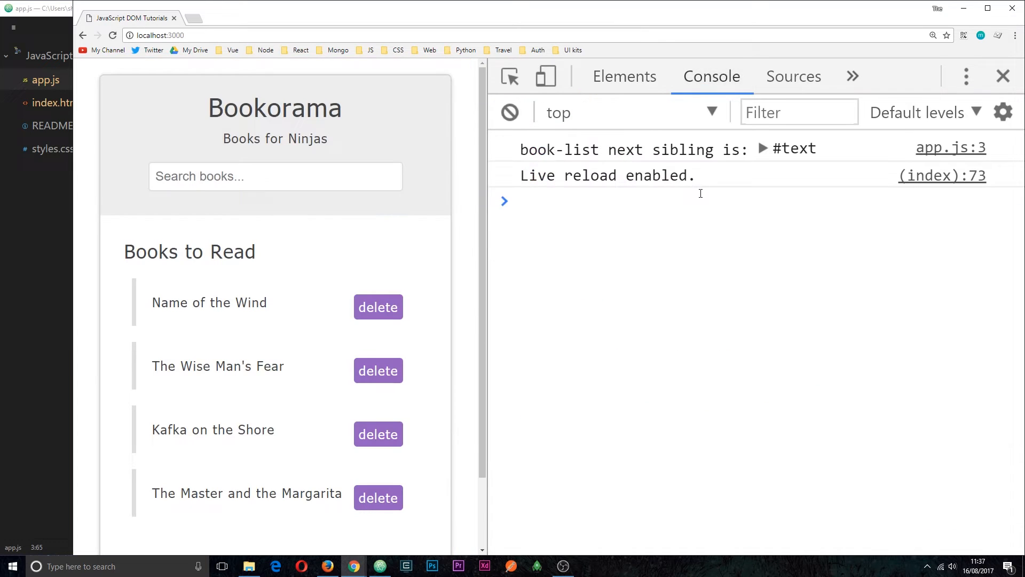
{"action": "left_click", "coordinate": [763, 149]}
{"action": "left_click", "coordinate": [625, 77]}
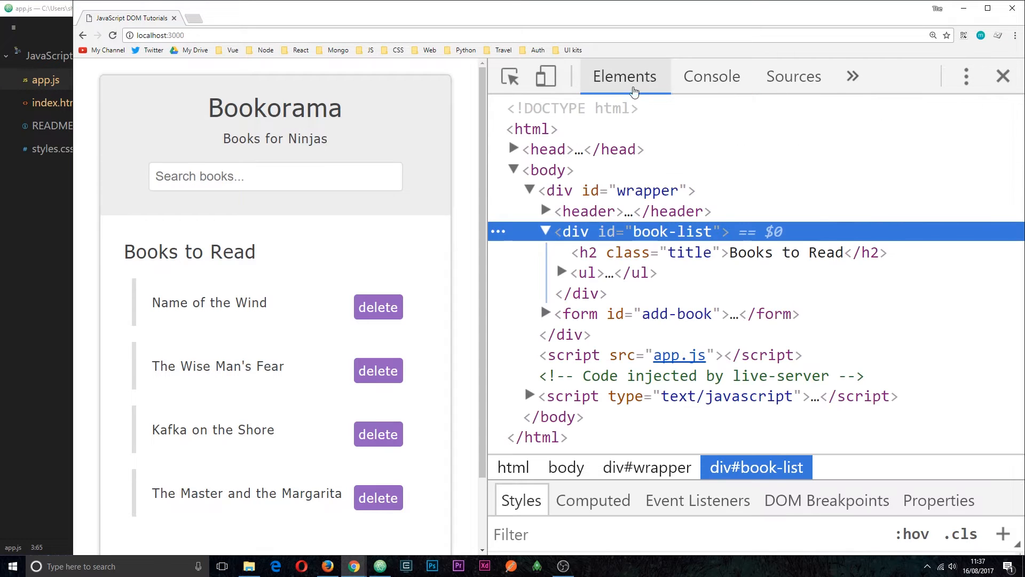
{"action": "left_click", "coordinate": [546, 232]}
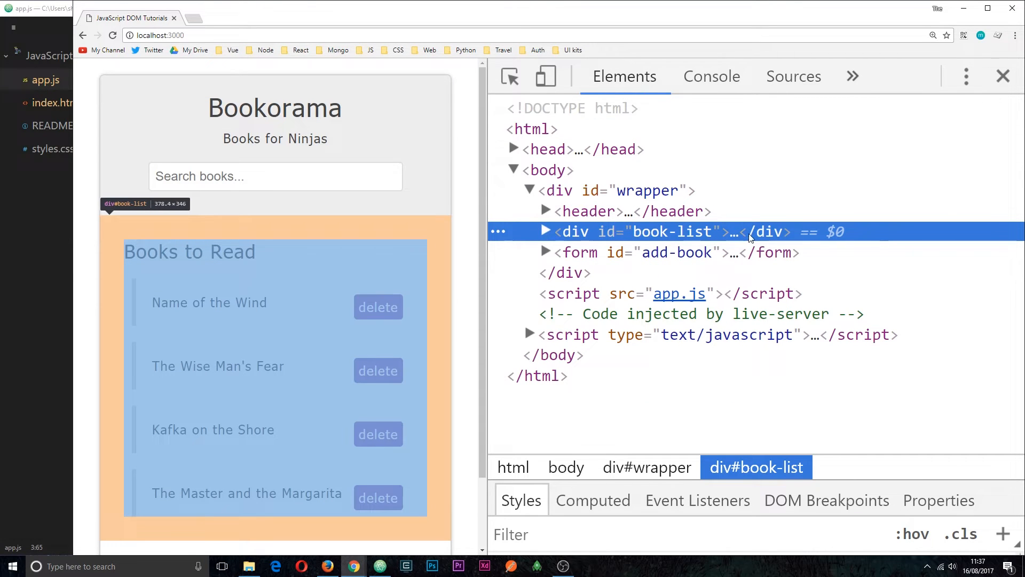
{"action": "left_click", "coordinate": [795, 252]}
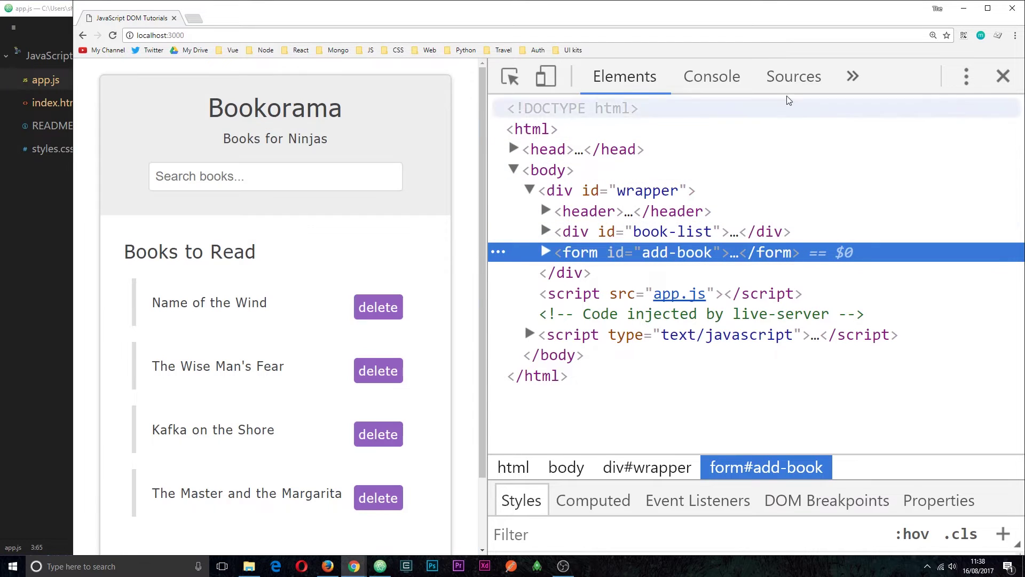
- Expand and collapse the #text sibling in the console, then return to the editor
{"action": "left_click", "coordinate": [712, 76]}
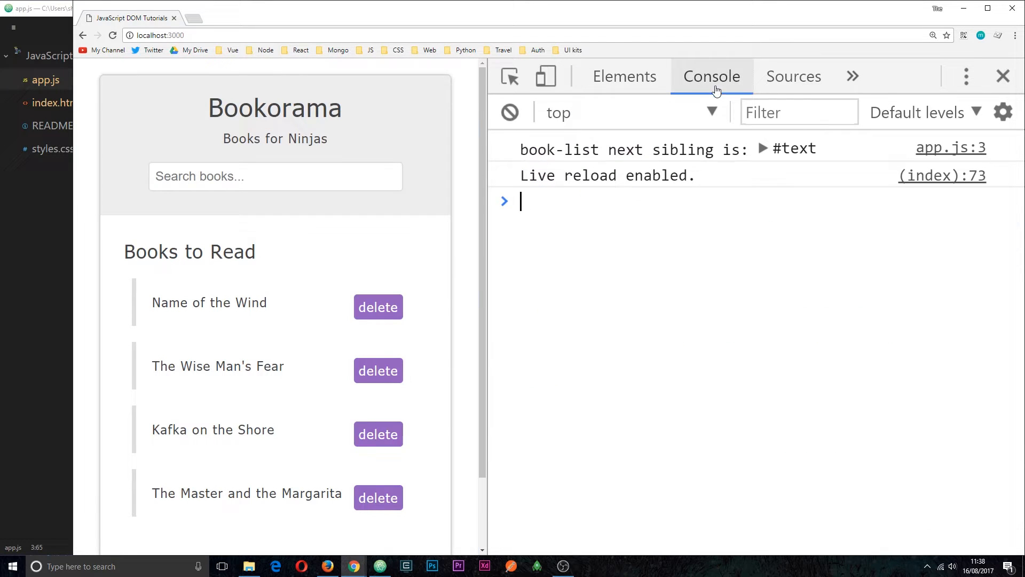
{"action": "left_click", "coordinate": [763, 150]}
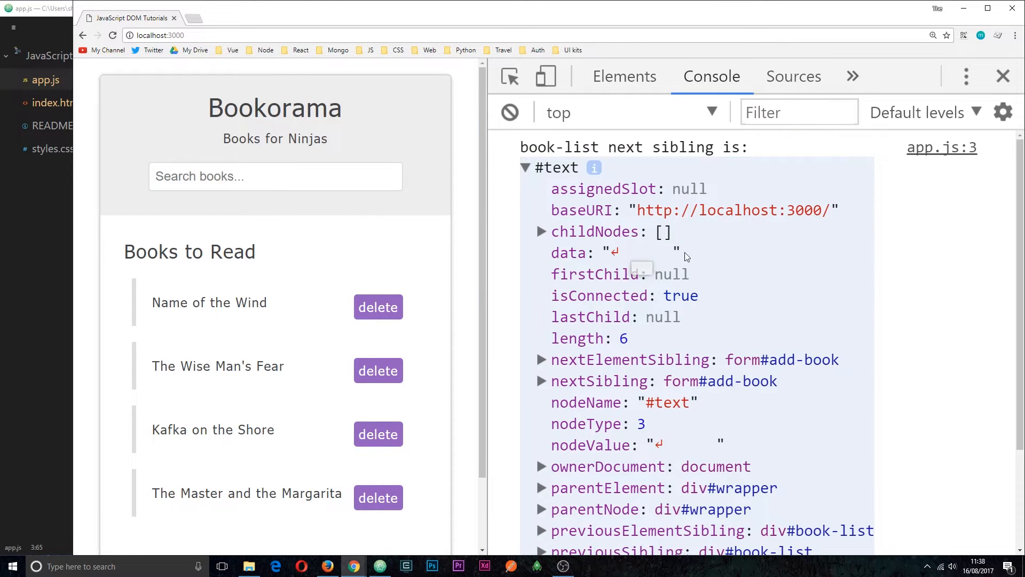
{"action": "left_click", "coordinate": [525, 168]}
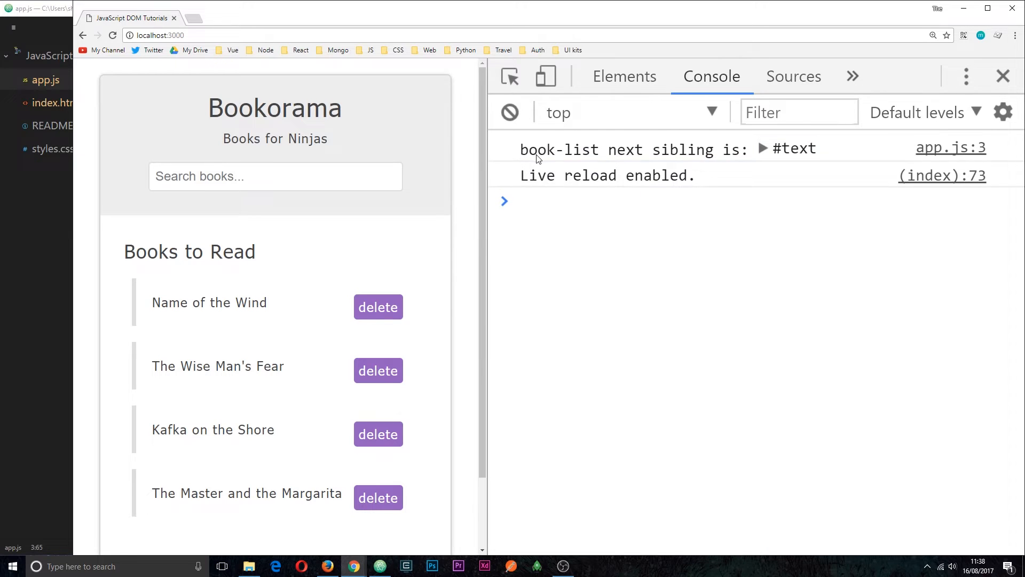
{"action": "left_click", "coordinate": [36, 203]}
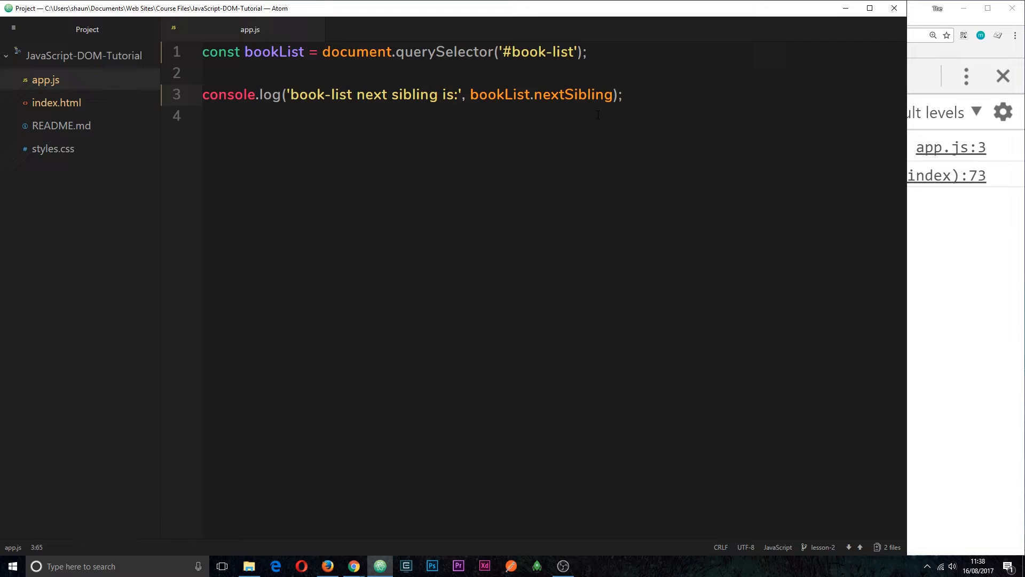
- Duplicate the log line as bookList.nextElementSibling with an 'element' label and save
{"action": "left_click_drag", "start_coordinate": [623, 95], "coordinate": [134, 99]}
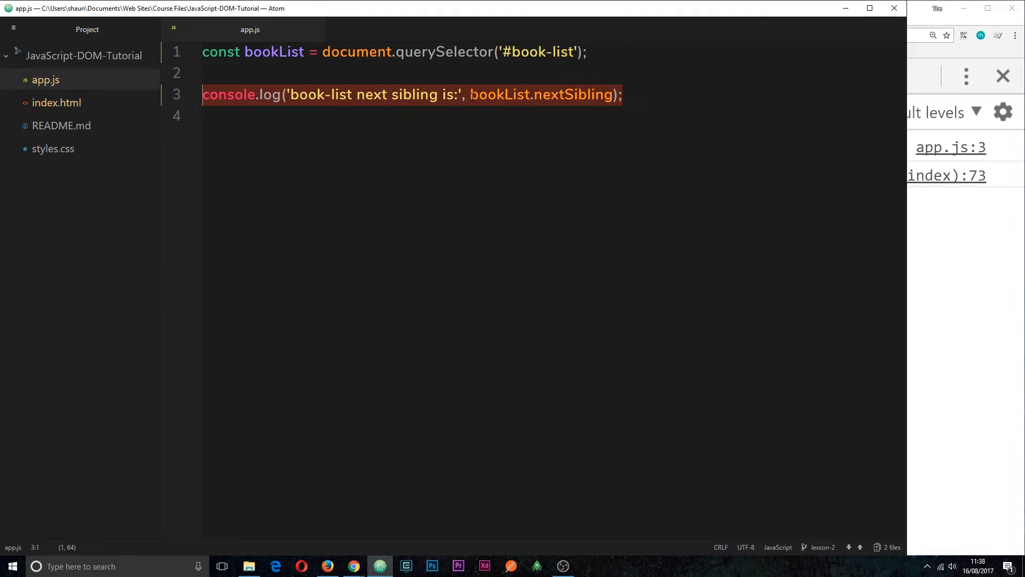
{"action": "key", "text": "ctrl+c"}
{"action": "key", "text": "Down"}
{"action": "key", "text": "ctrl+v"}
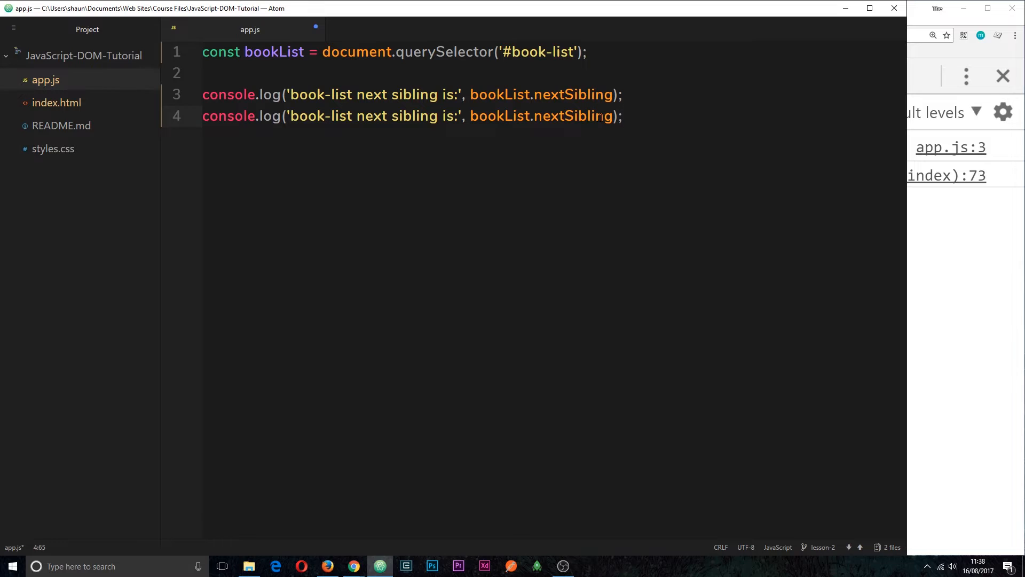
{"action": "left_click", "coordinate": [566, 116]}
{"action": "type", "text": "Element"}
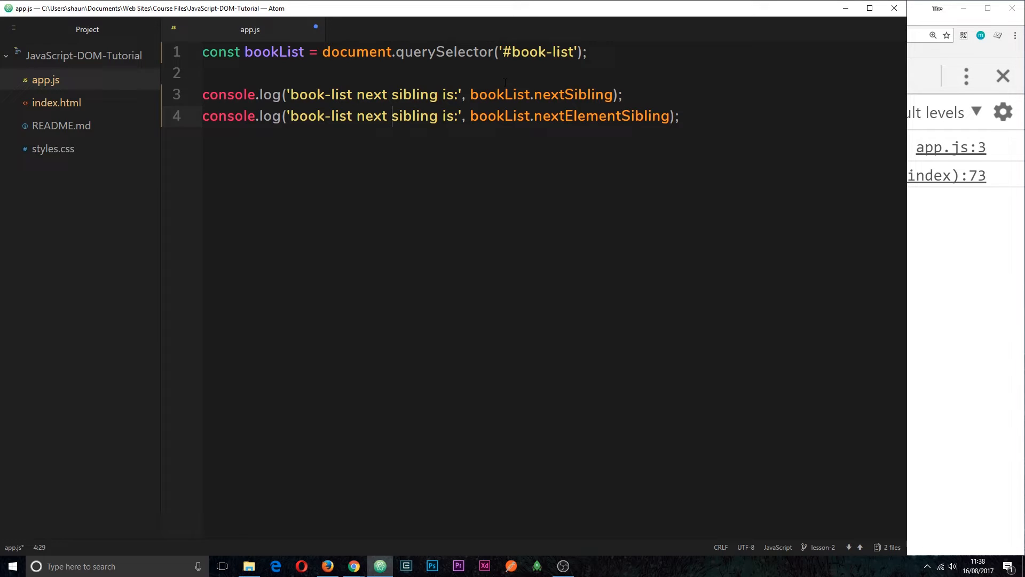
{"action": "type", "text": "element"}
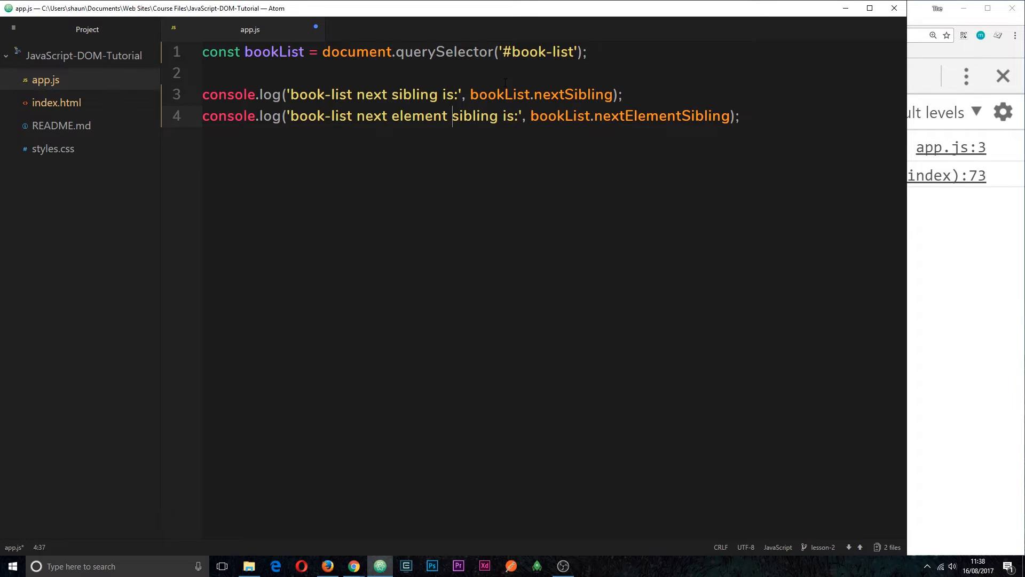
{"action": "key", "text": "ctrl+s"}
- Check the console shows form#add-book and view it in the page structure
{"action": "key", "text": "alt+Tab"}
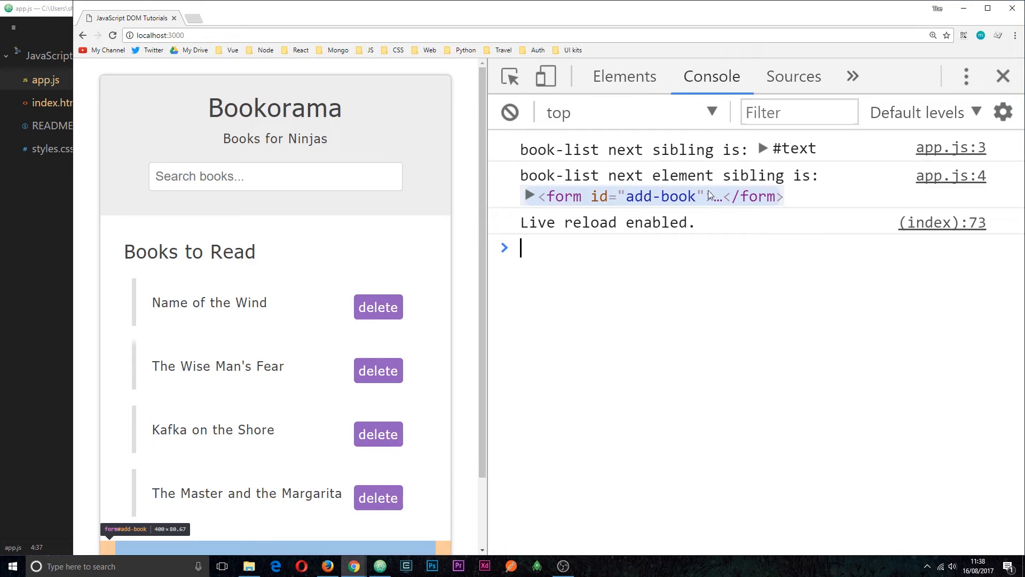
{"action": "left_click", "coordinate": [626, 76]}
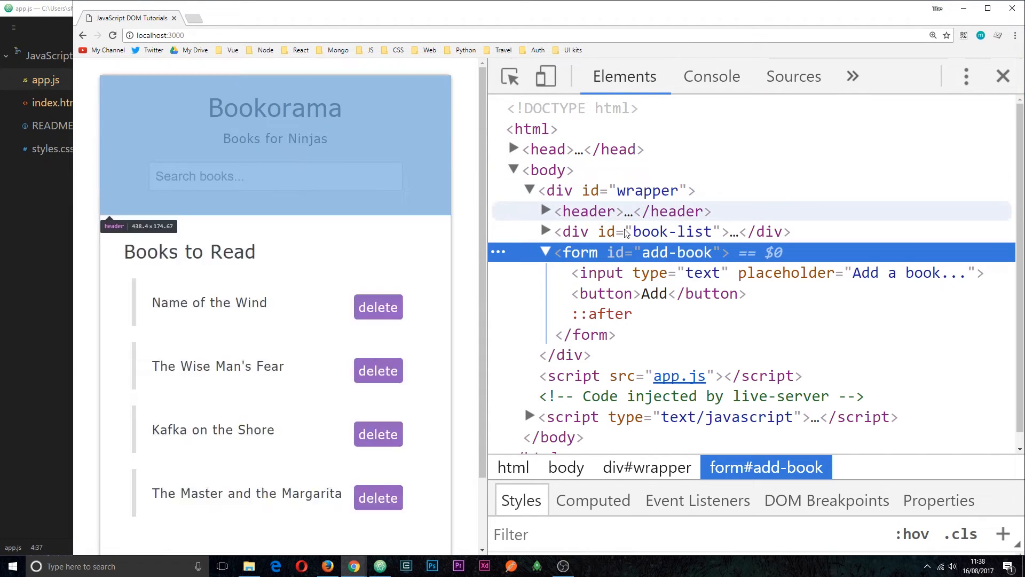
{"action": "left_click", "coordinate": [549, 251]}
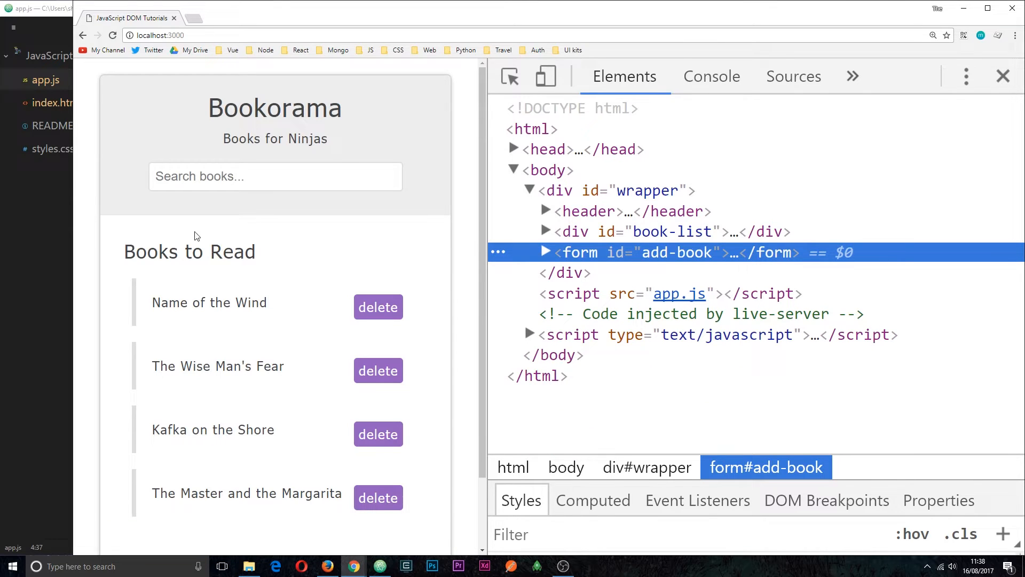
{"action": "left_click", "coordinate": [64, 219]}
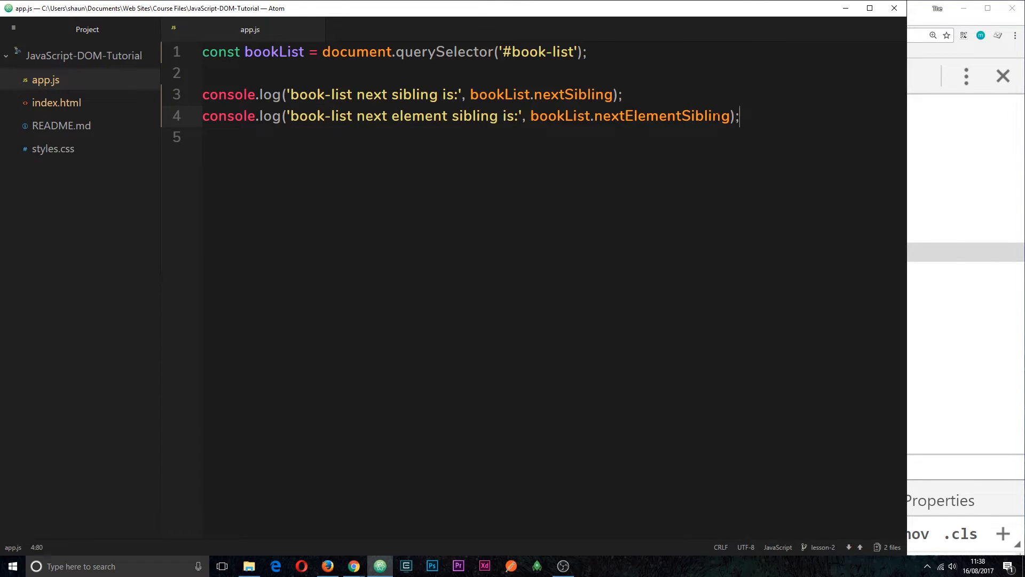
- Paste the two log lines below and change them to previousSibling and previousElementSibling
{"action": "key", "text": "shift+Up"}
{"action": "key", "text": "shift+Home"}
{"action": "key", "text": "ctrl+c"}
{"action": "key", "text": "Right"}
{"action": "key", "text": "Return"}
{"action": "key", "text": "Return"}
{"action": "key", "text": "ctrl+v"}
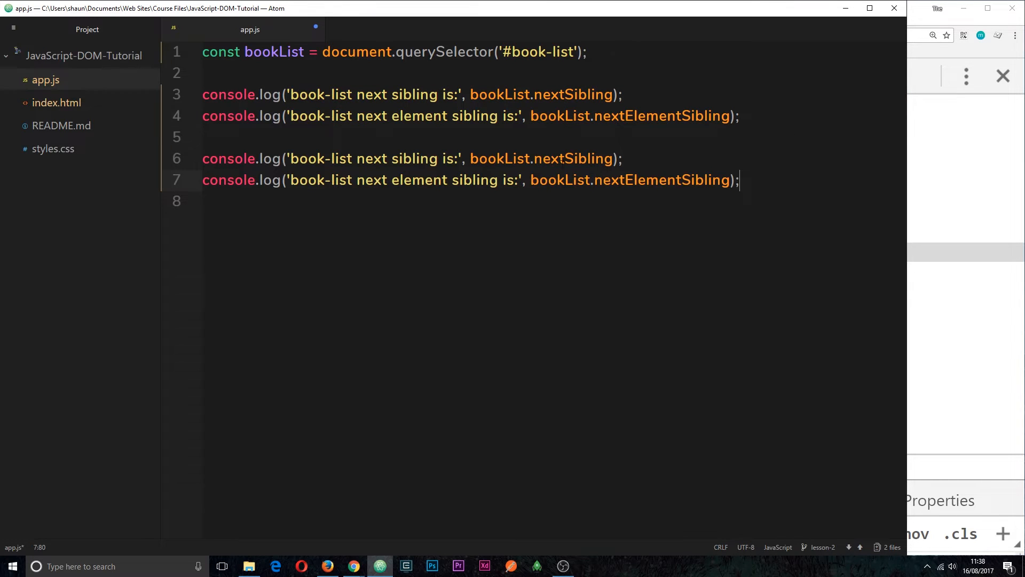
{"action": "key", "text": "BackSpace"}
{"action": "key", "text": "BackSpace"}
{"action": "key", "text": "BackSpace"}
{"action": "key", "text": "BackSpace"}
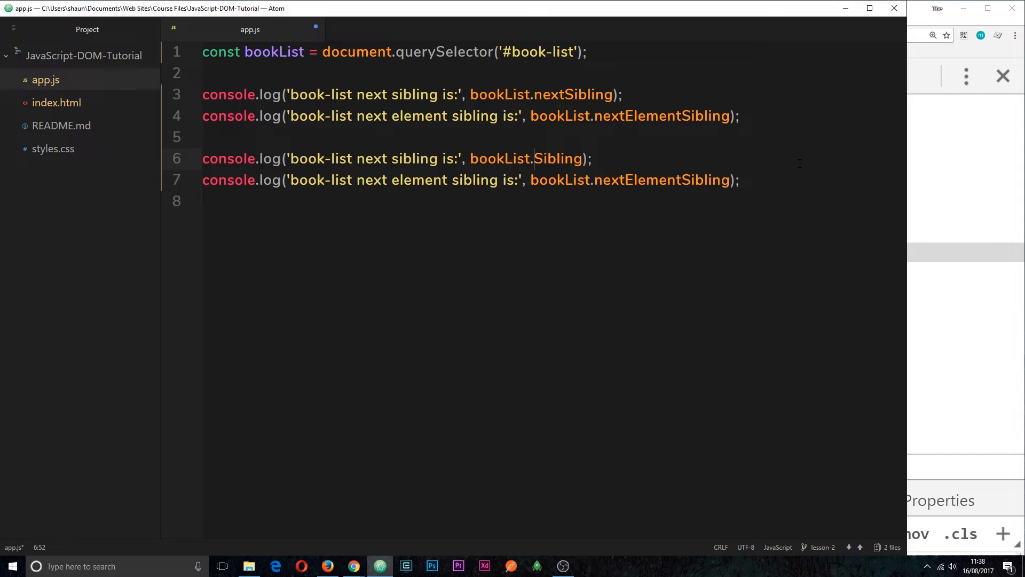
{"action": "type", "text": "prev"}
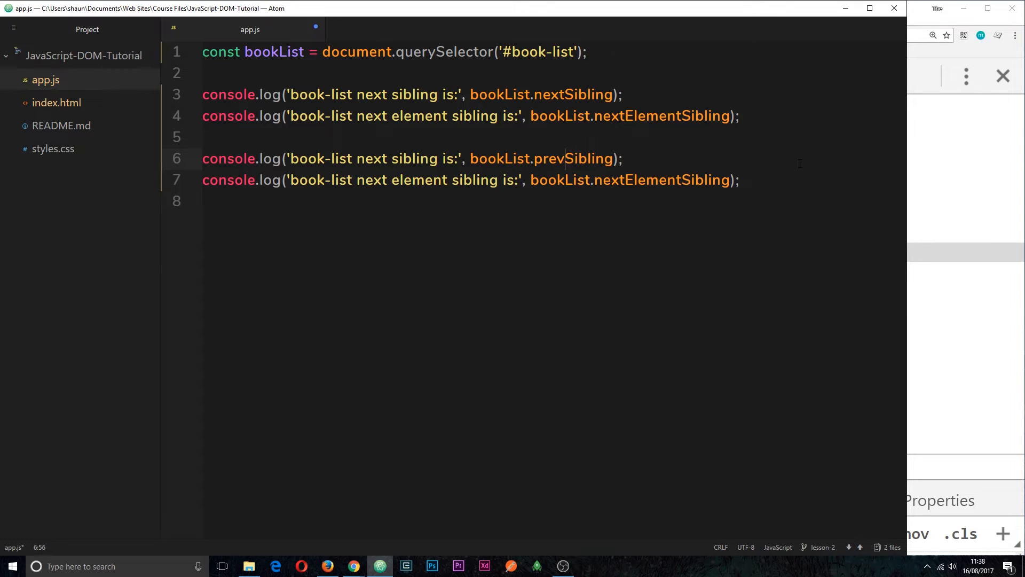
{"action": "type", "text": "ious"}
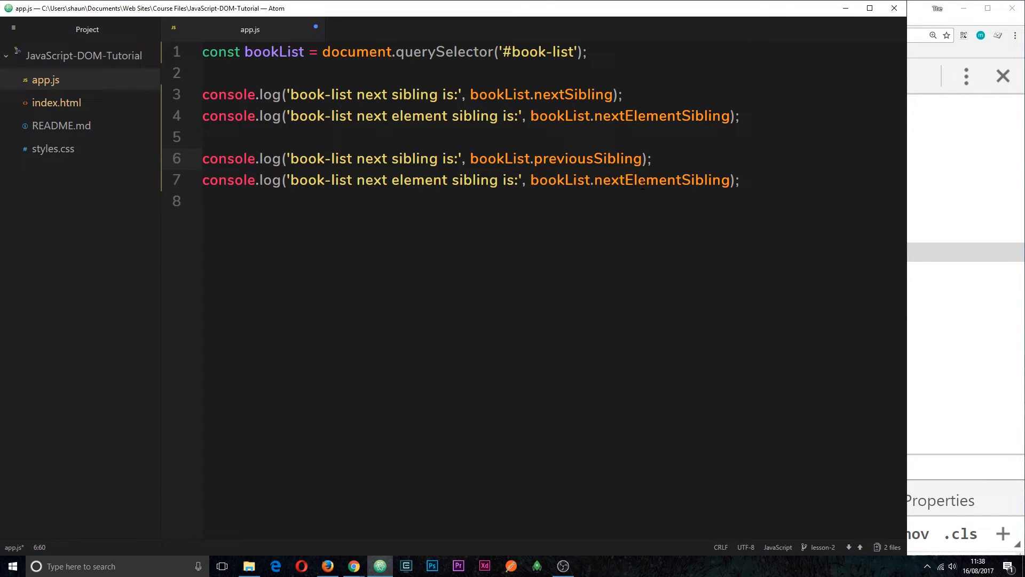
{"action": "double_click", "coordinate": [608, 180]}
{"action": "type", "text": "p"}
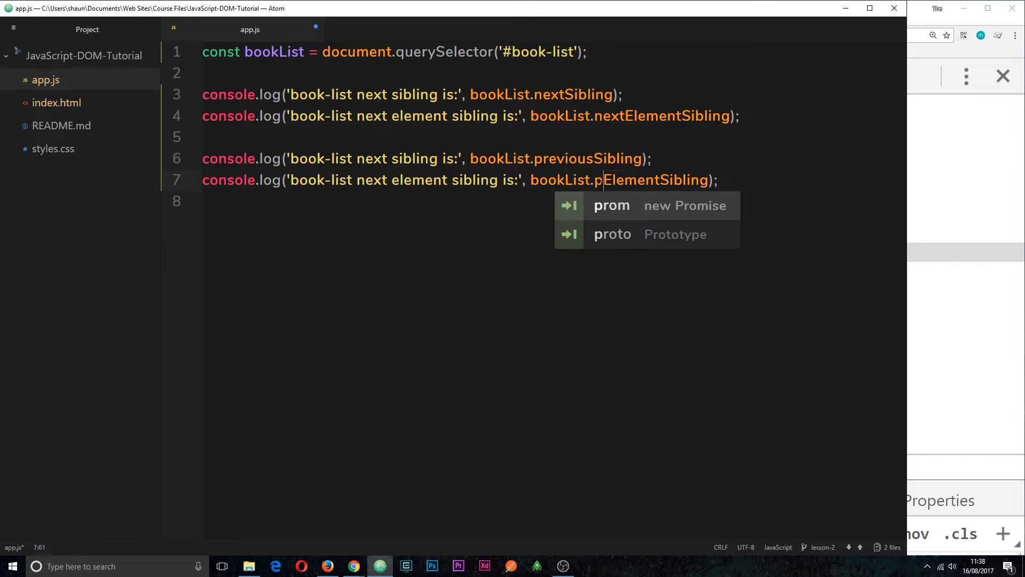
{"action": "type", "text": "reviu"}
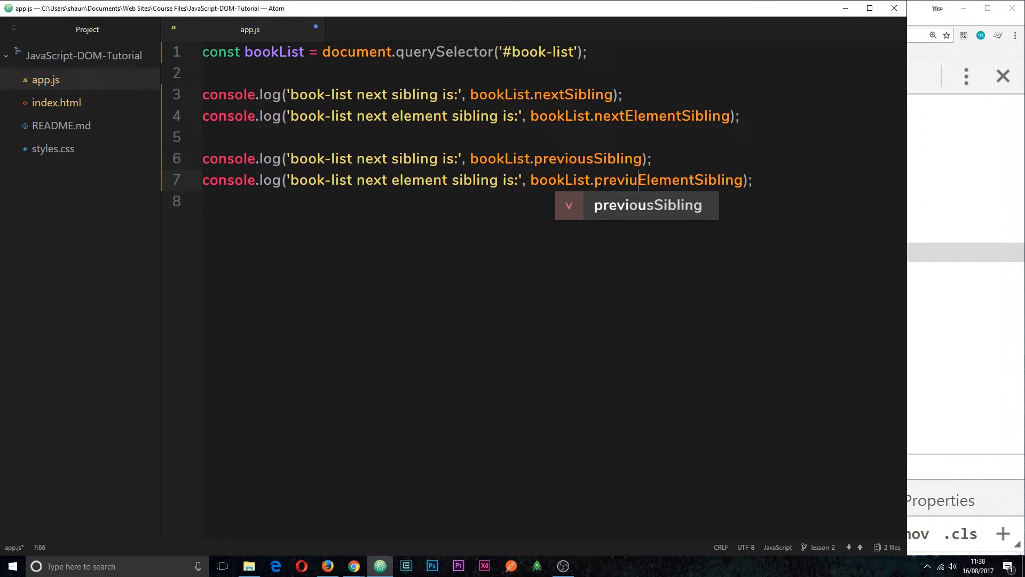
{"action": "type", "text": "="}
{"action": "key", "text": "BackSpace"}
{"action": "key", "text": "BackSpace"}
{"action": "type", "text": "o"}
{"action": "type", "text": "us"}
- Rename the labels on lines 6–7 from next to previous and save app.js
{"action": "double_click", "coordinate": [371, 157]}
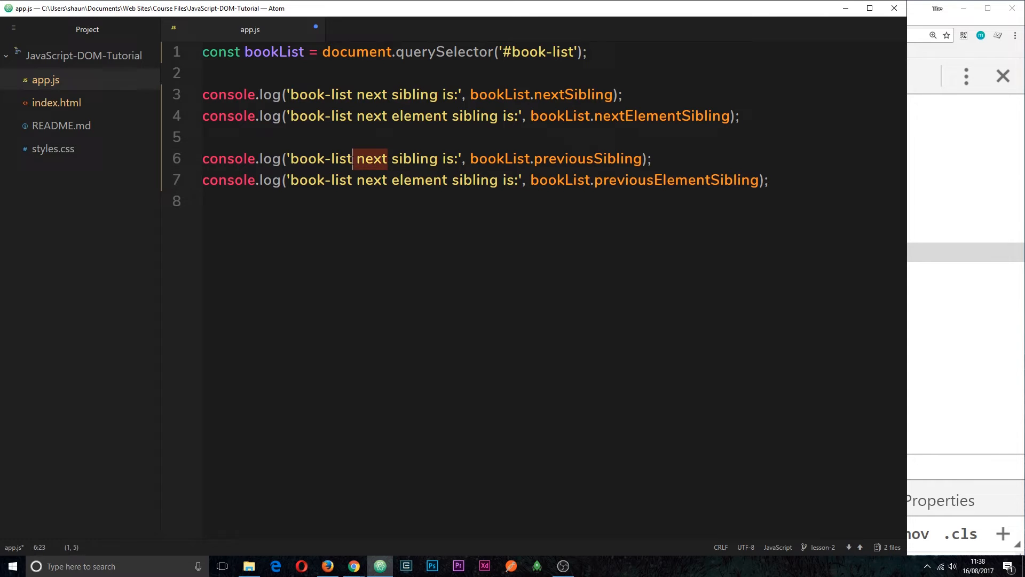
{"action": "type", "text": "prev"}
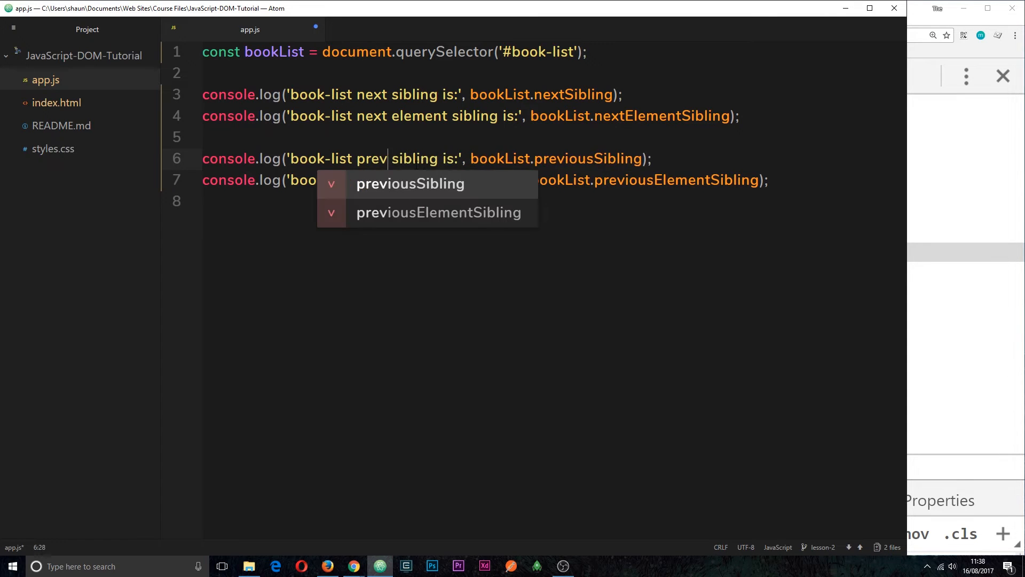
{"action": "type", "text": "ious"}
{"action": "left_click", "coordinate": [431, 157]}
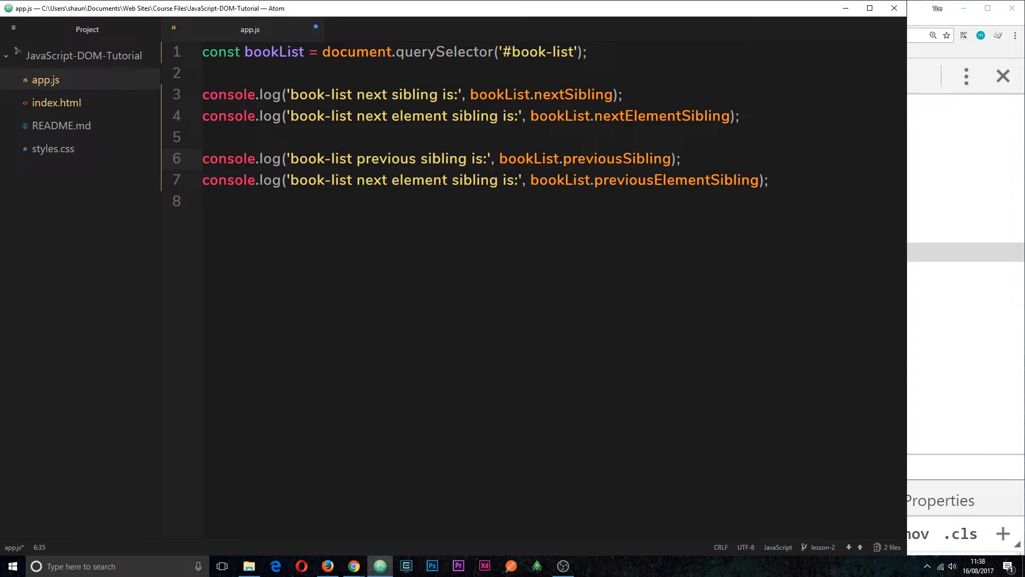
{"action": "double_click", "coordinate": [371, 179]}
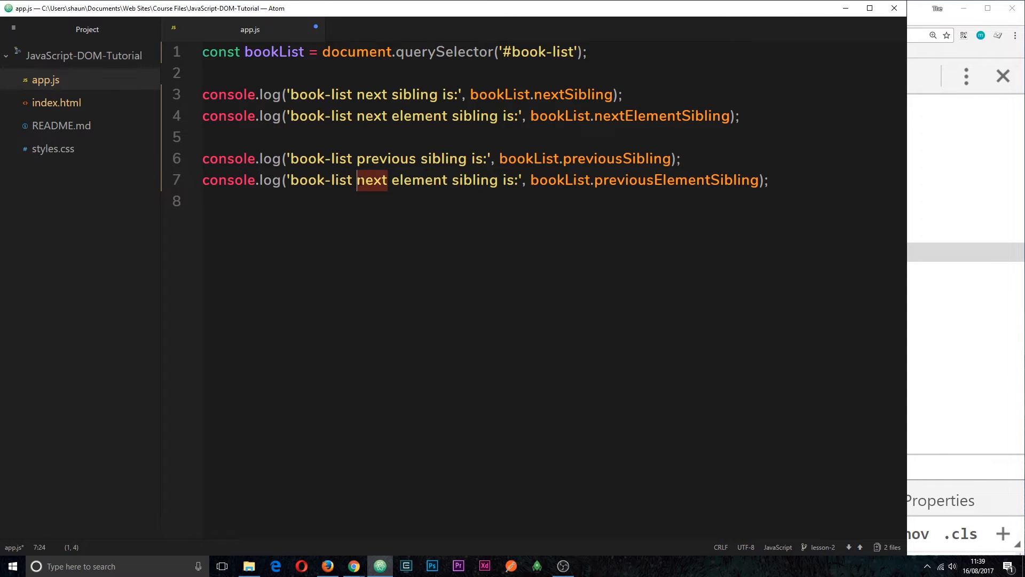
{"action": "key", "text": "BackSpace"}
{"action": "key", "text": "BackSpace"}
{"action": "type", "text": "previous"}
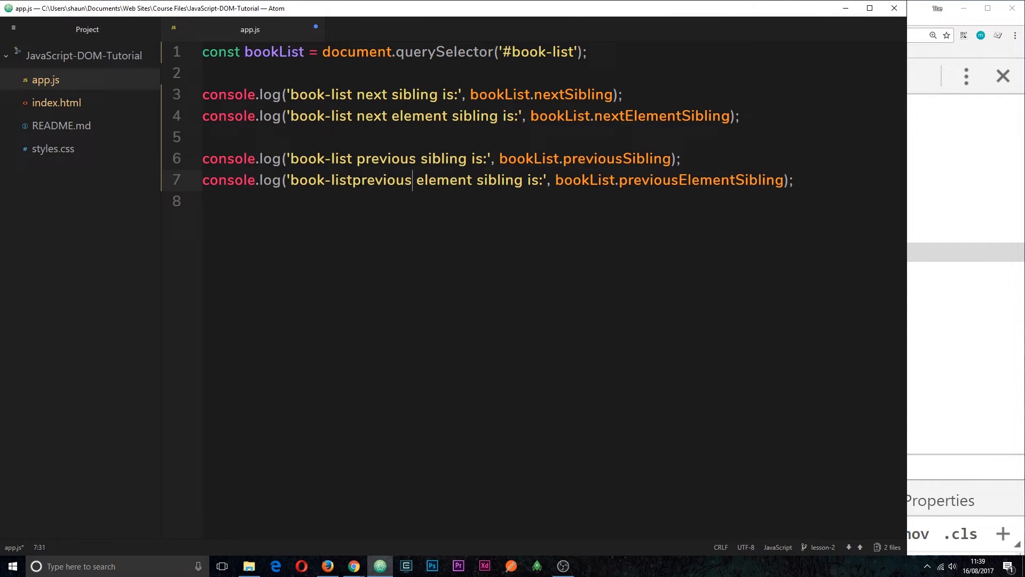
{"action": "left_click", "coordinate": [353, 180]}
{"action": "key", "text": "ctrl+s"}
- Examine the previous-sibling #text and header logs in the console, then select div#book-list in the tree
{"action": "left_click", "coordinate": [932, 243]}
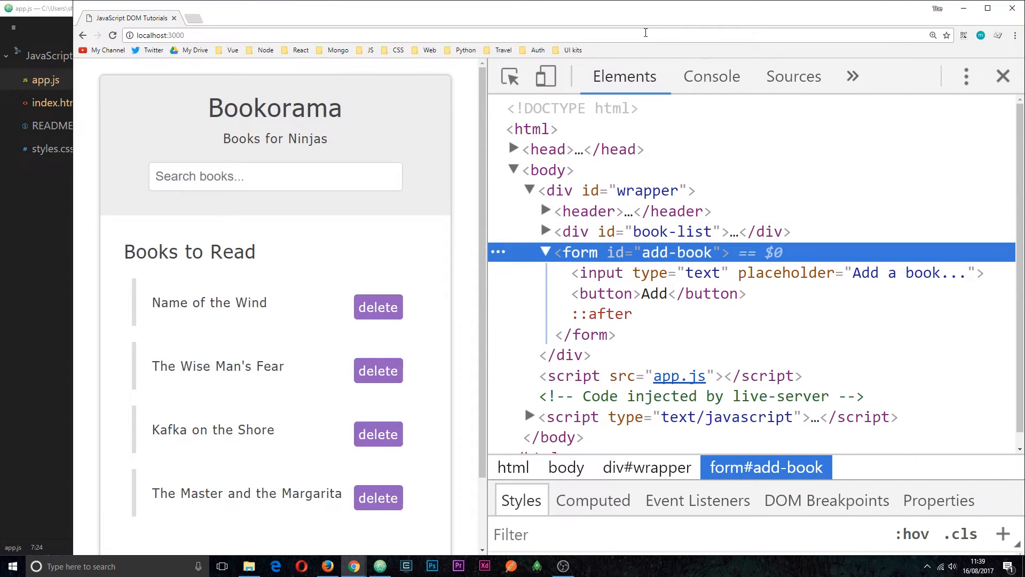
{"action": "left_click", "coordinate": [712, 75]}
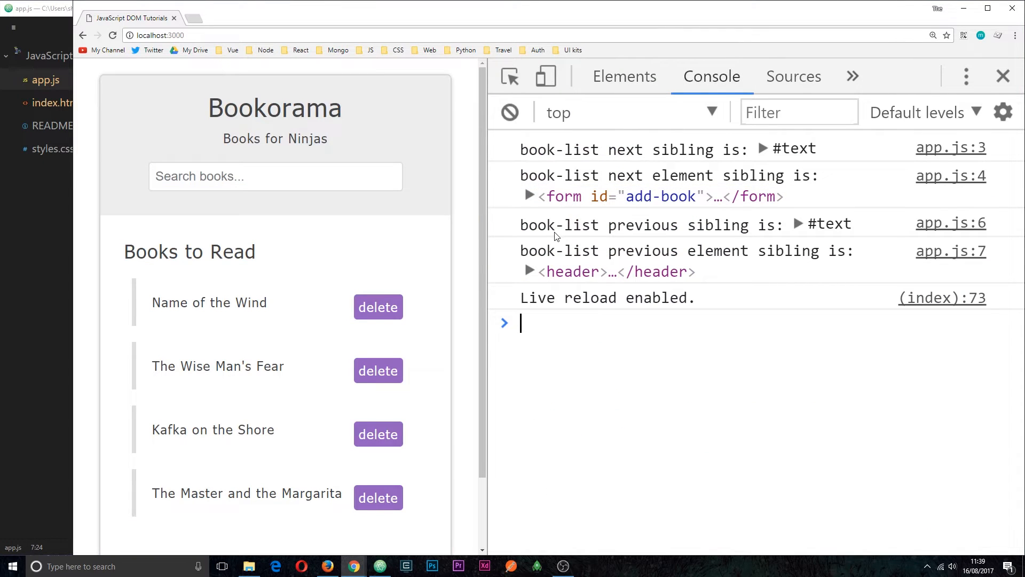
{"action": "left_click", "coordinate": [799, 225]}
{"action": "left_click", "coordinate": [526, 243]}
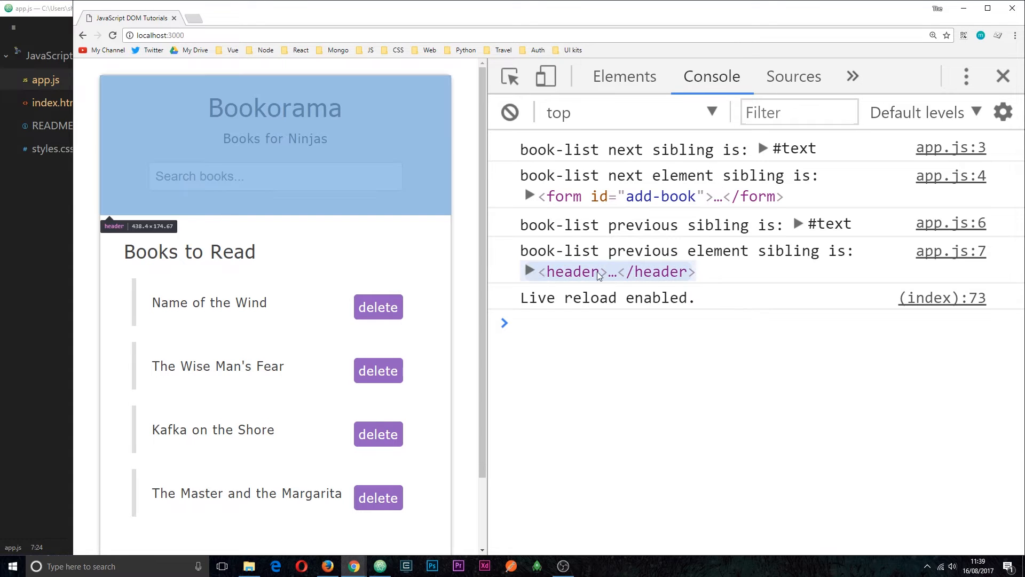
{"action": "left_click", "coordinate": [624, 76]}
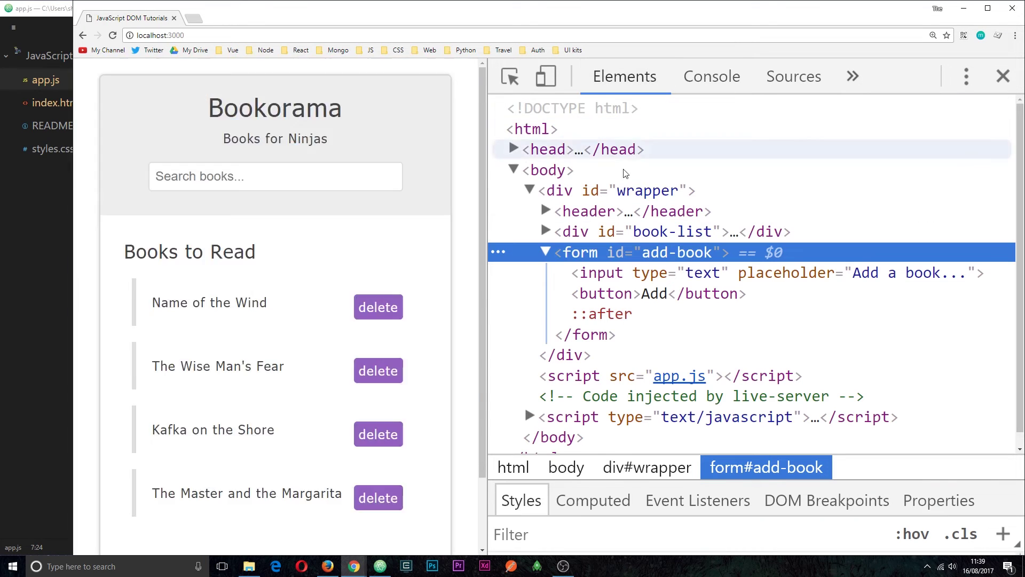
{"action": "left_click", "coordinate": [545, 251]}
{"action": "left_click", "coordinate": [613, 231]}
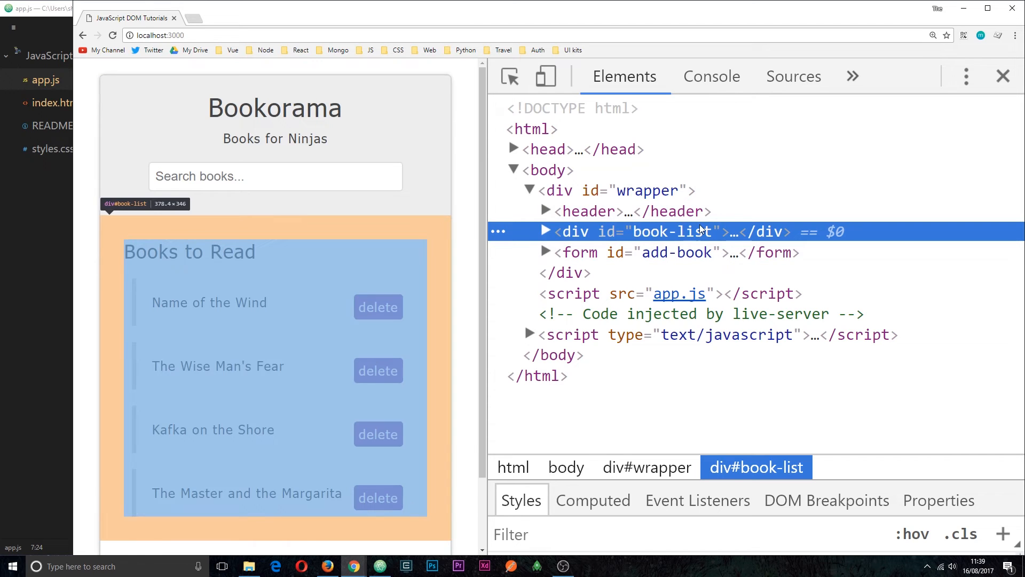
- Start line 9 with bookList.previousElementSibling, checking the header element in Chrome
{"action": "left_click", "coordinate": [26, 312]}
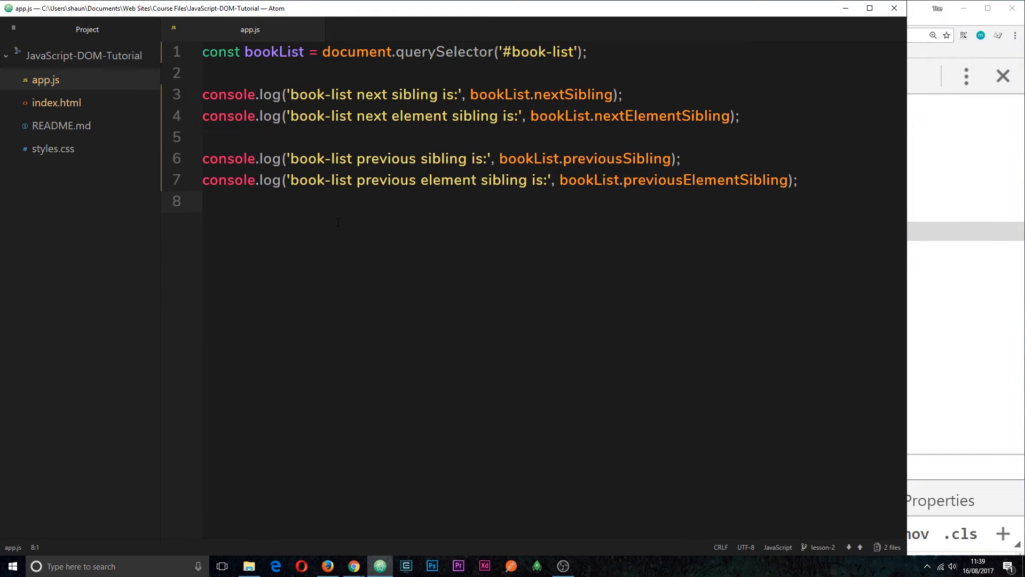
{"action": "key", "text": "Return"}
{"action": "type", "text": "bookLis"}
{"action": "type", "text": "t"}
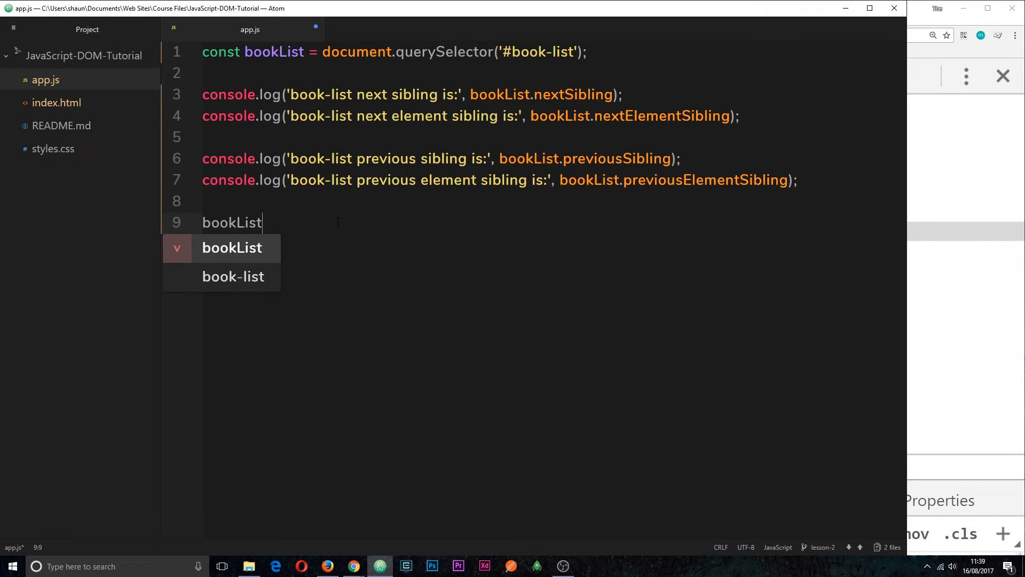
{"action": "type", "text": ".previou"}
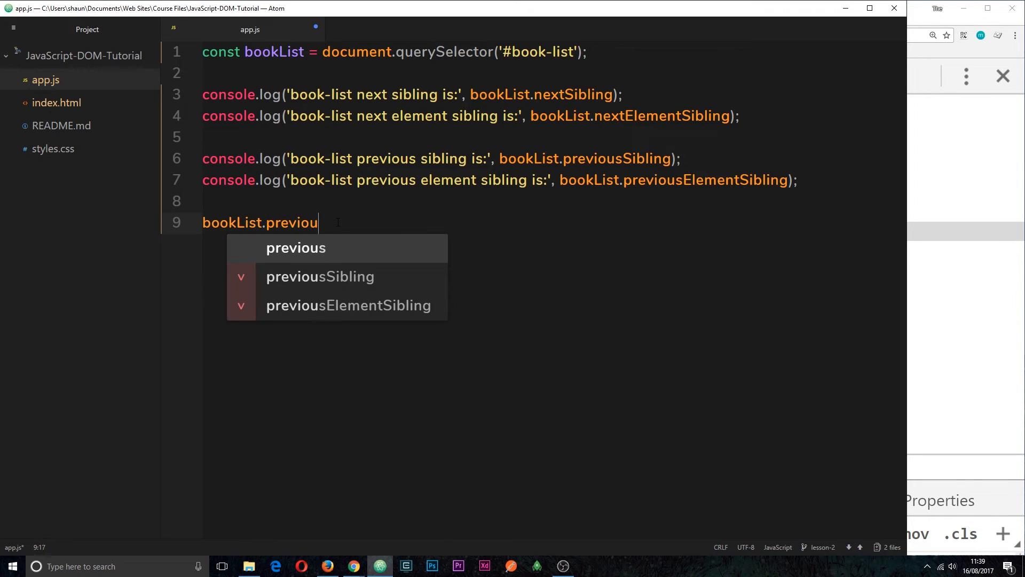
{"action": "type", "text": "sEleme"}
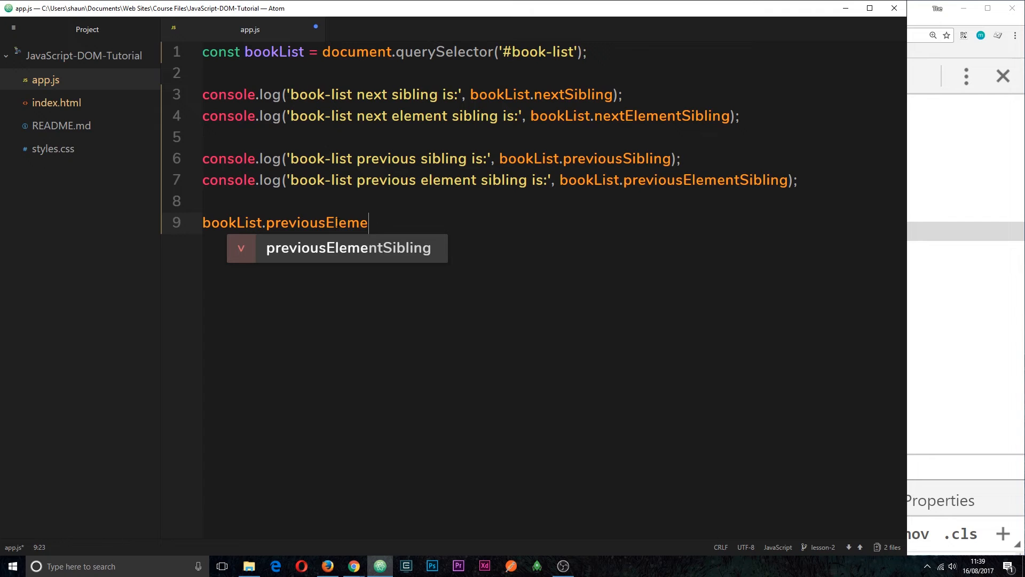
{"action": "type", "text": "ntSiblin"}
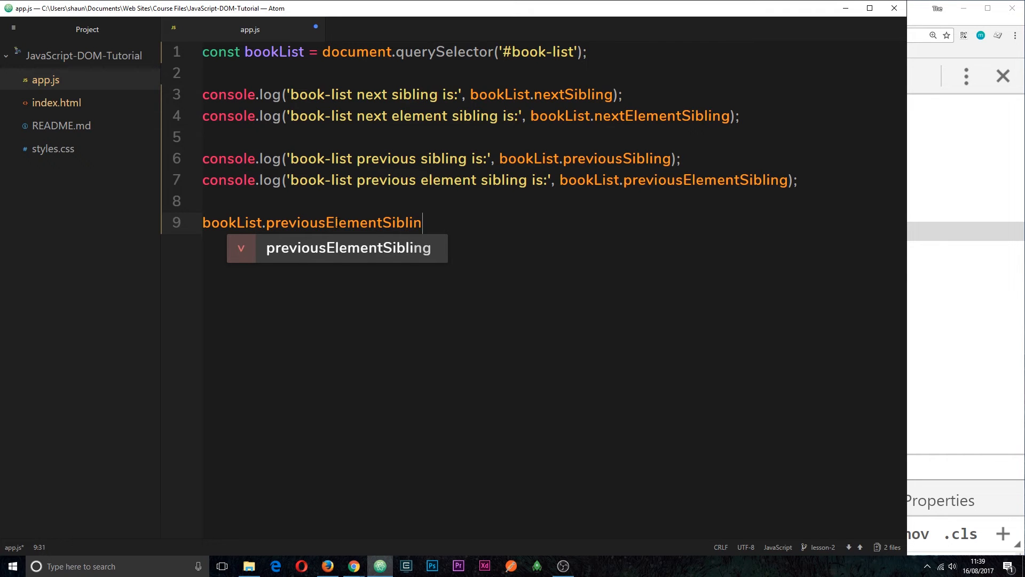
{"action": "type", "text": "g"}
{"action": "left_click", "coordinate": [962, 251]}
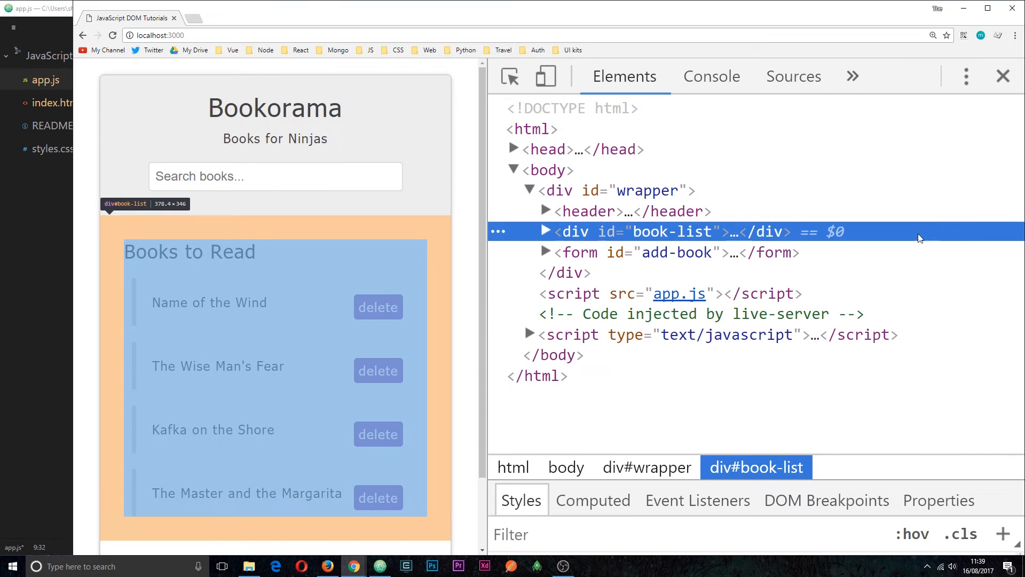
{"action": "left_click", "coordinate": [592, 213]}
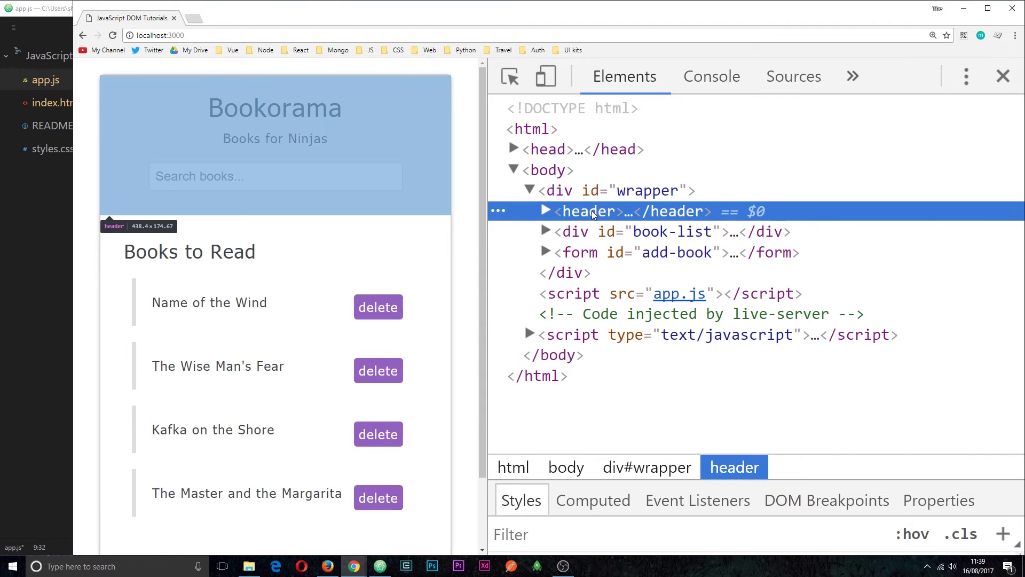
{"action": "left_click", "coordinate": [51, 263]}
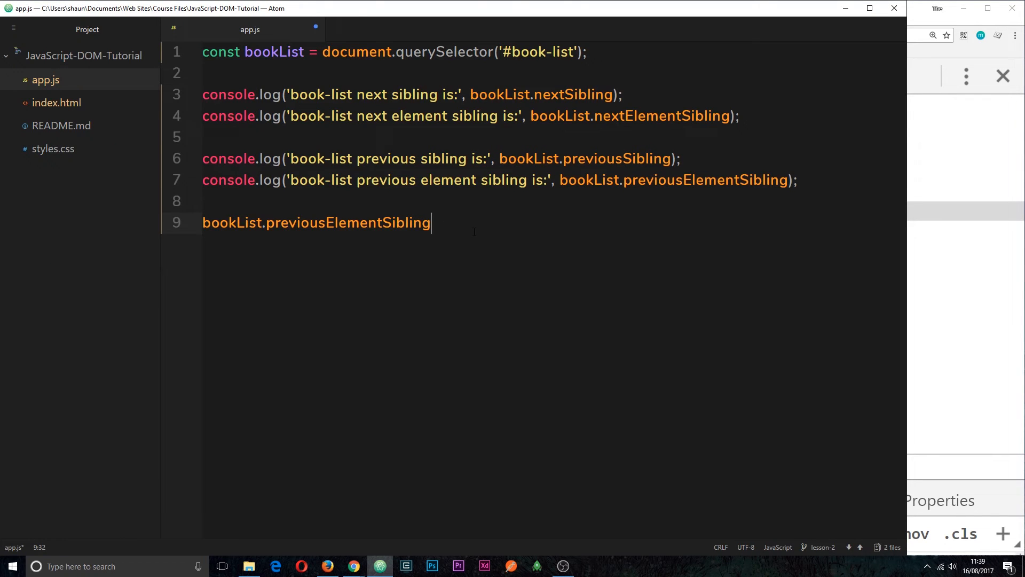
{"action": "type", "text": ".que"}
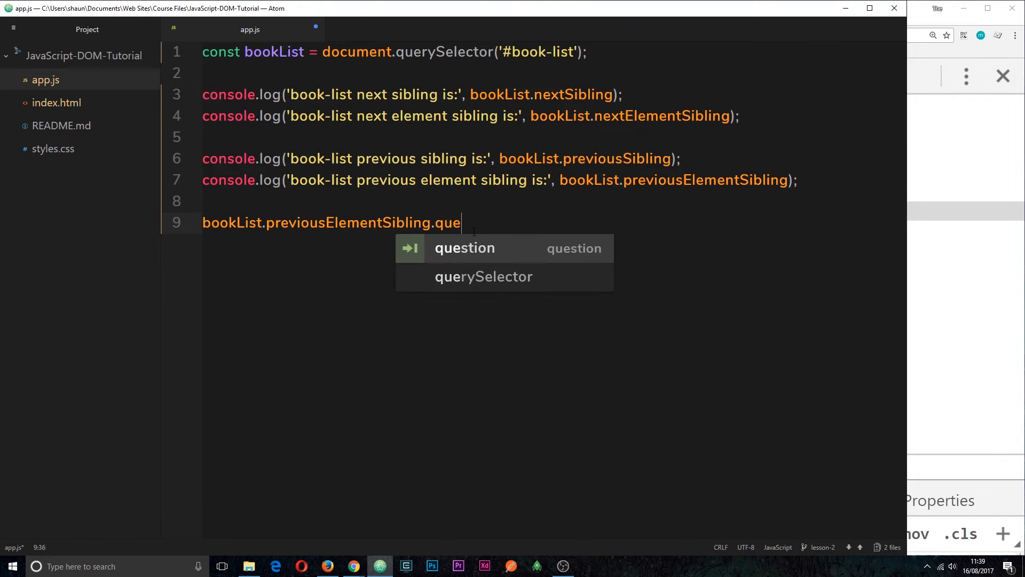
{"action": "type", "text": "rySelect"}
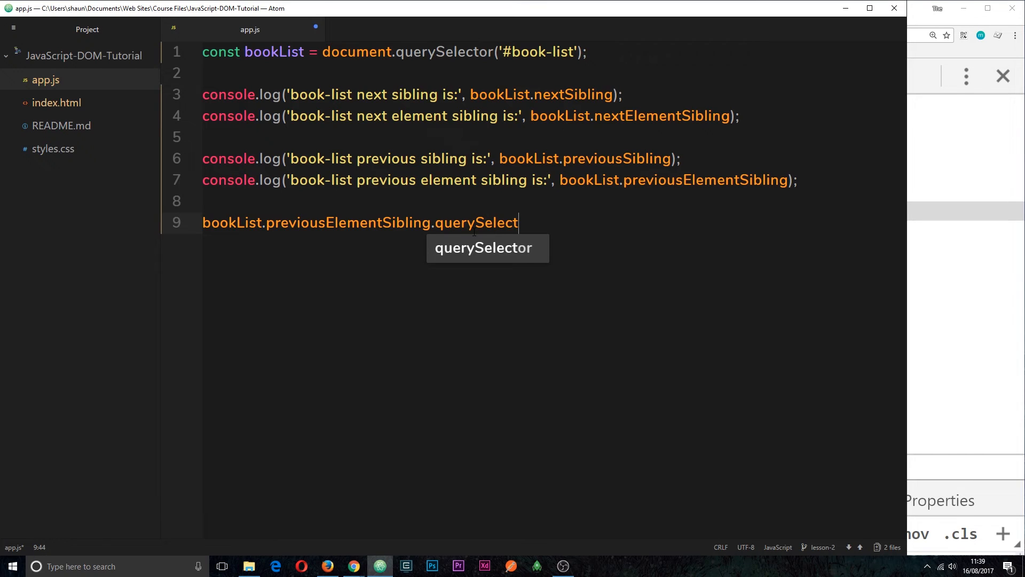
{"action": "type", "text": "or"}
- Extend line 9 to bookList.previousElementSibling.querySelector, highlighting the sibling part
{"action": "left_click_drag", "start_coordinate": [433, 223], "coordinate": [202, 223]}
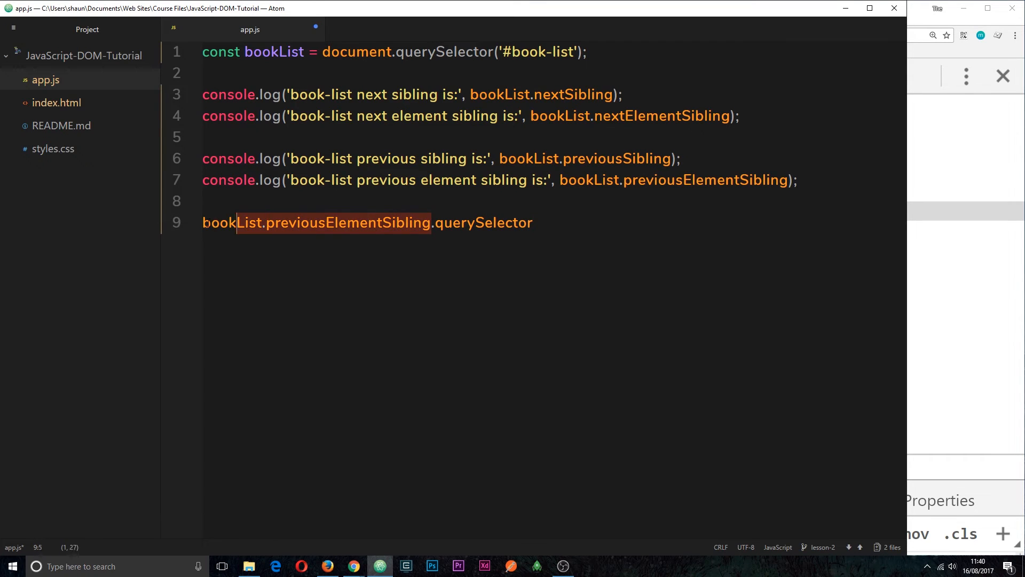
{"action": "left_click", "coordinate": [561, 227]}
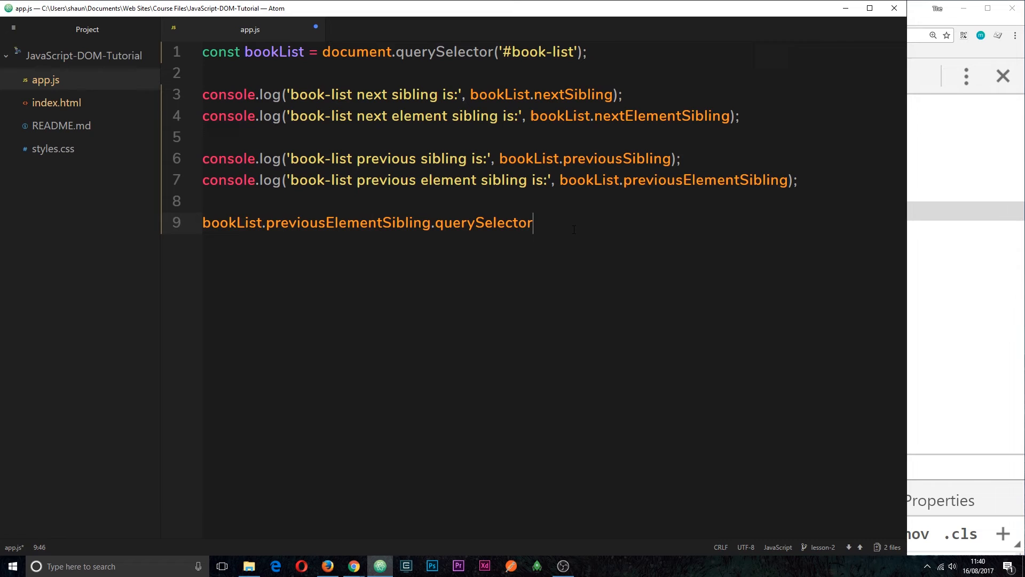
- Peek at the header's page-banner child, then continue line 9 with querySelector('p')
{"action": "left_click", "coordinate": [994, 207]}
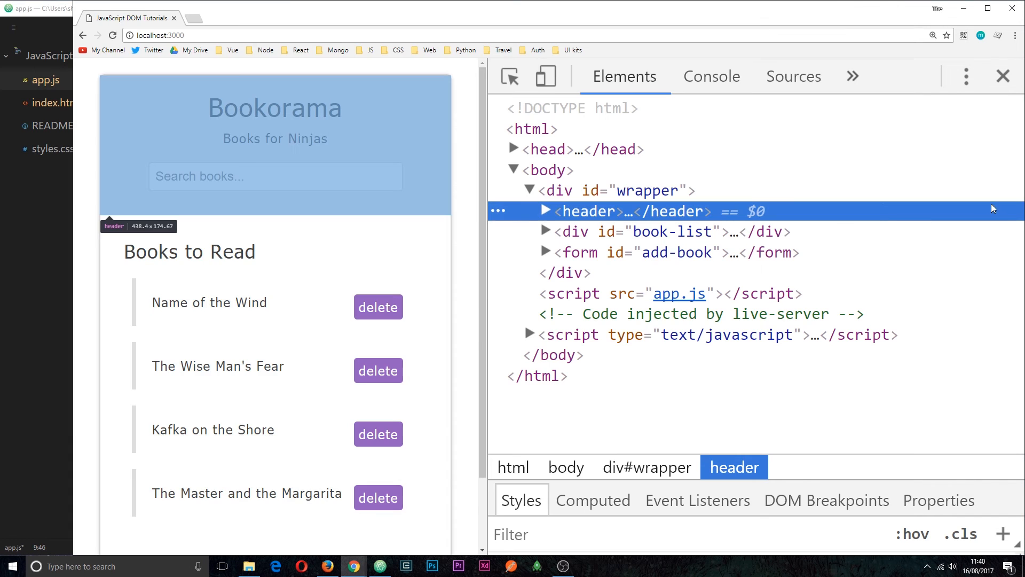
{"action": "left_click", "coordinate": [545, 211]}
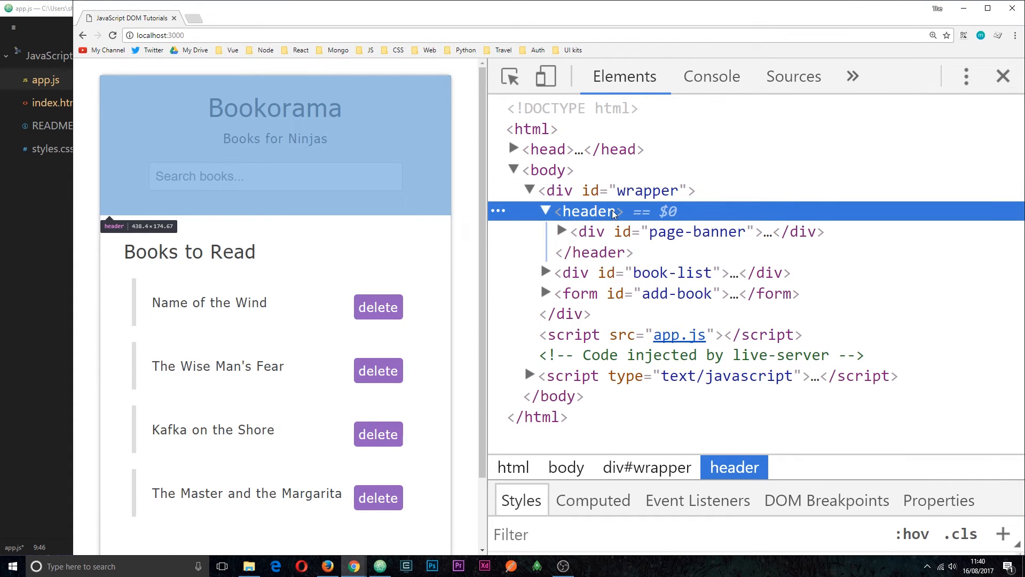
{"action": "left_click", "coordinate": [546, 211]}
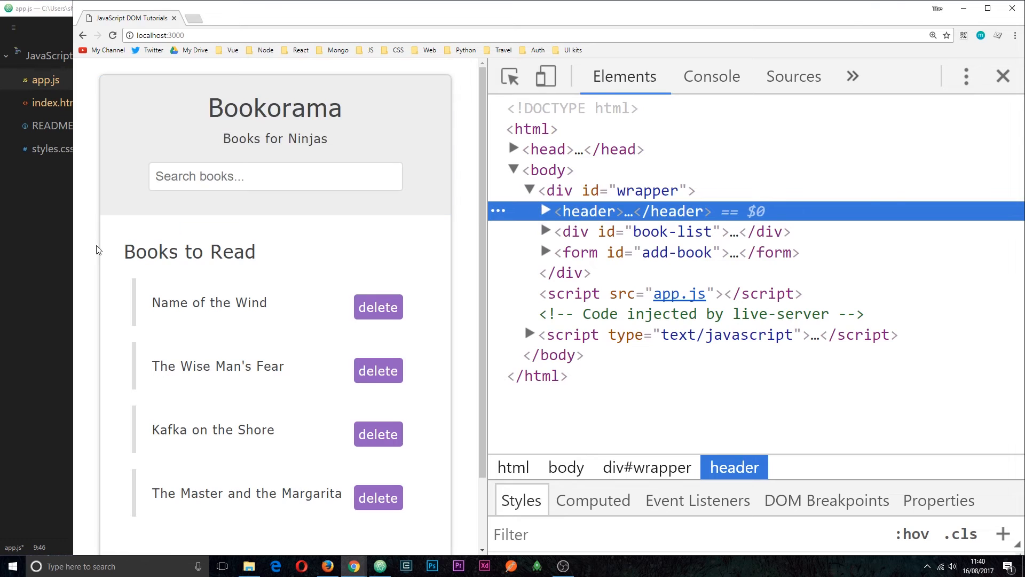
{"action": "left_click", "coordinate": [54, 252]}
{"action": "left_click", "coordinate": [597, 223]}
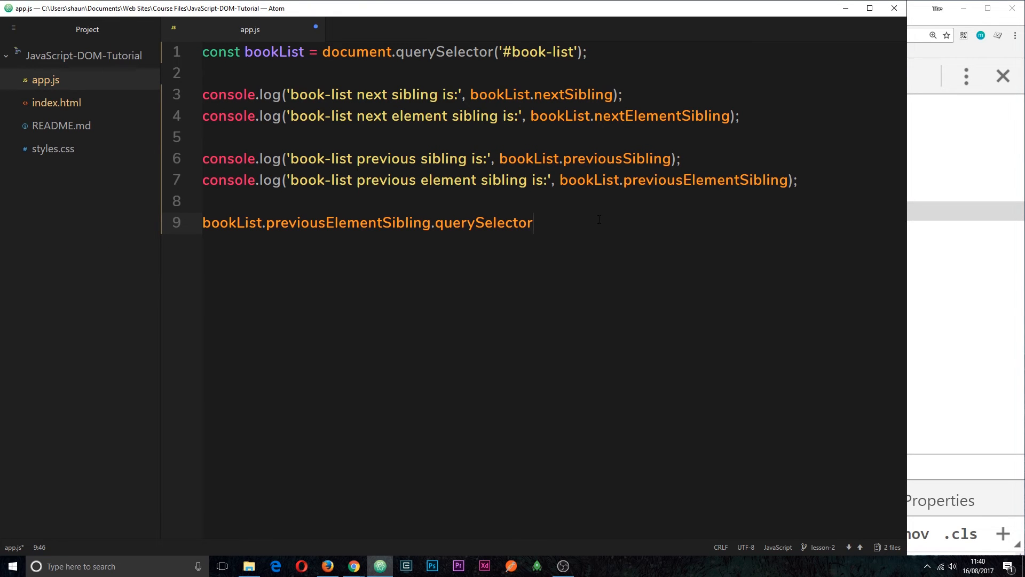
{"action": "type", "text": "("}
{"action": "type", "text": "'p"}
- Expand div#page-banner to reveal its Books for Ninjas paragraph element
{"action": "left_click", "coordinate": [929, 217]}
{"action": "left_click", "coordinate": [546, 211]}
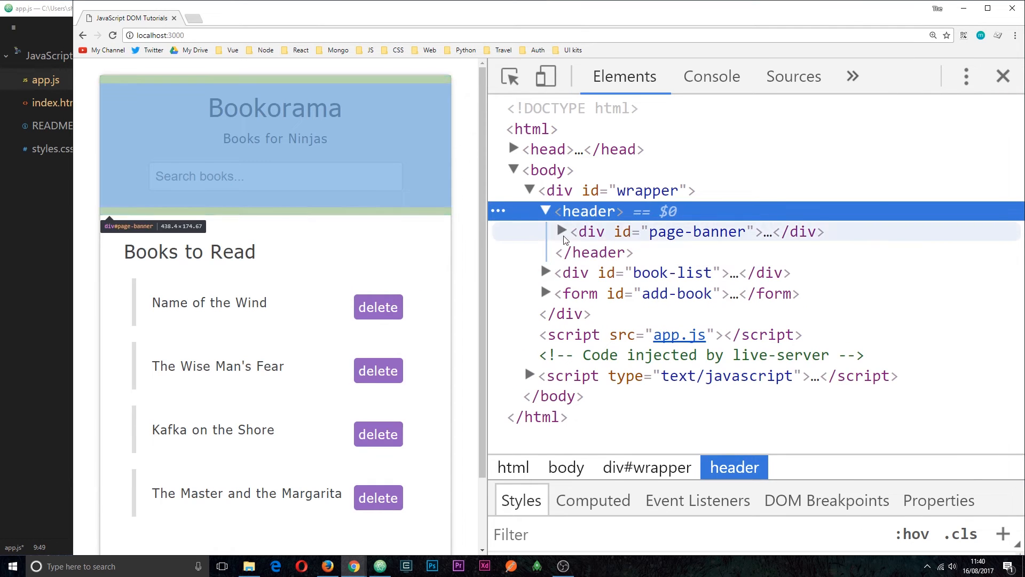
{"action": "left_click", "coordinate": [577, 231]}
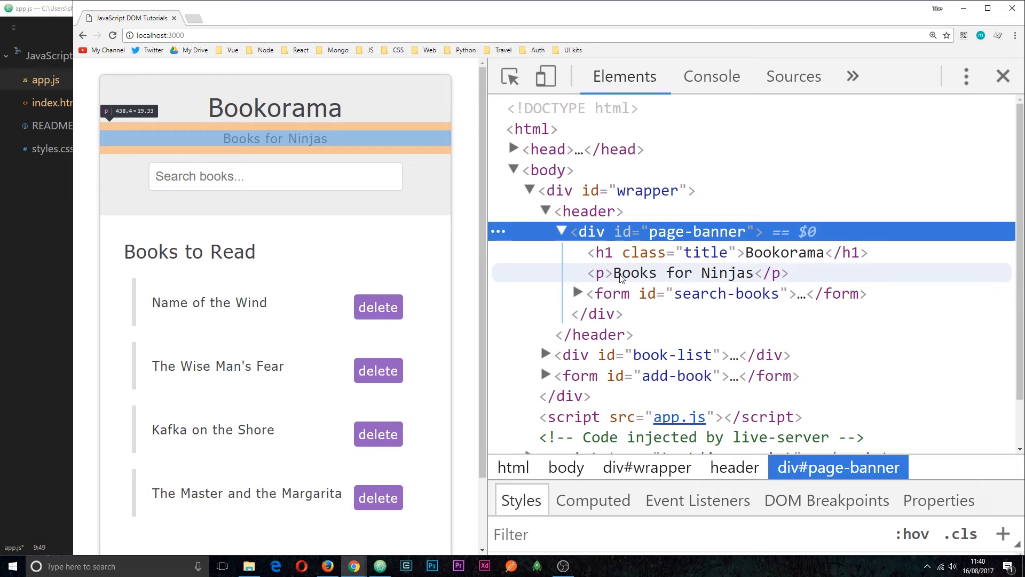
{"action": "left_click", "coordinate": [619, 278]}
{"action": "left_click", "coordinate": [32, 256]}
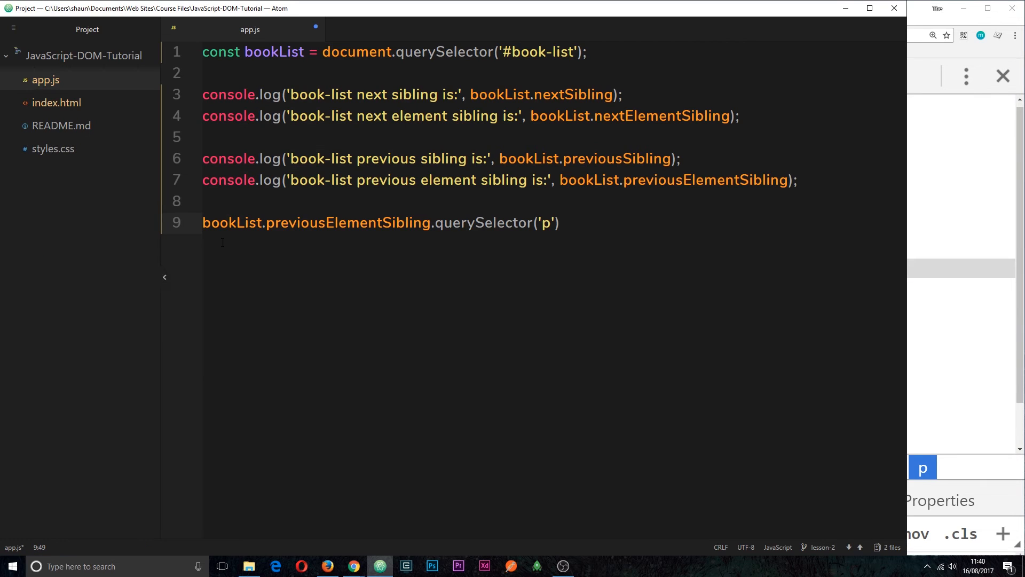
- Append .innerHTML += '<br />Too cool for everyone else!'; to line 9 and save app.js
{"action": "left_click", "coordinate": [577, 222]}
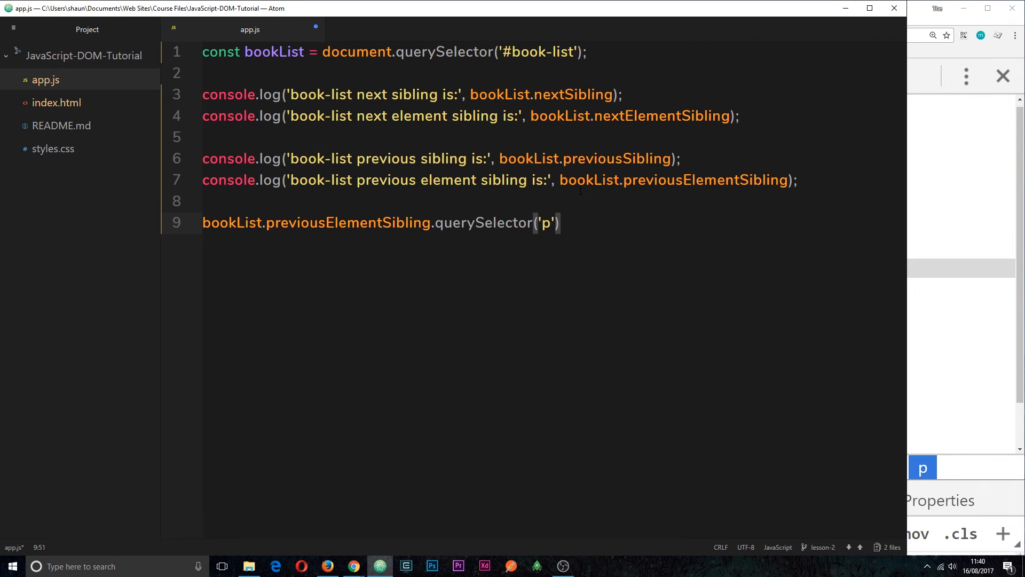
{"action": "type", "text": ".innerHTM"}
{"action": "type", "text": "L "}
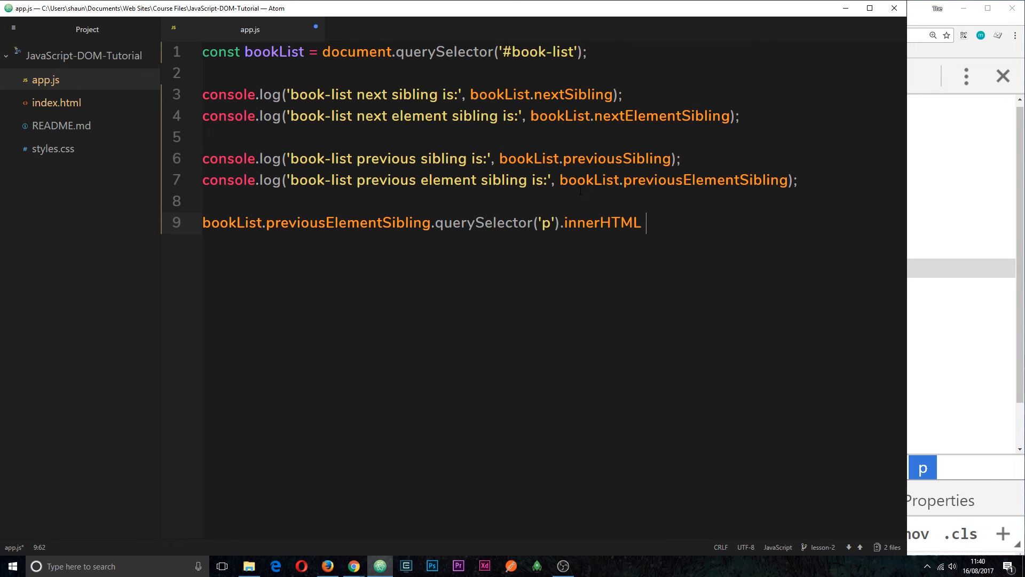
{"action": "type", "text": "+= '"}
{"action": "type", "text": "<BR>"}
{"action": "key", "text": "BackSpace"}
{"action": "key", "text": "BackSpace"}
{"action": "key", "text": "BackSpace"}
{"action": "type", "text": "br"}
{"action": "type", "text": " />"}
{"action": "type", "text": "T"}
{"action": "key", "text": "BackSpace"}
{"action": "type", "text": "oo"}
{"action": "key", "text": "BackSpace"}
{"action": "key", "text": "BackSpace"}
{"action": "type", "text": "Too cool "}
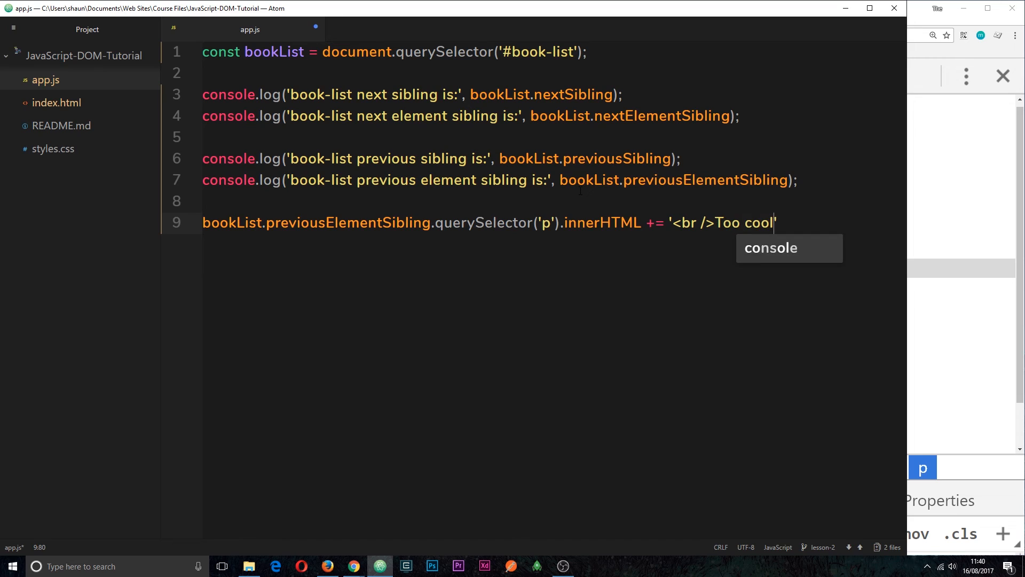
{"action": "type", "text": "for everyo"}
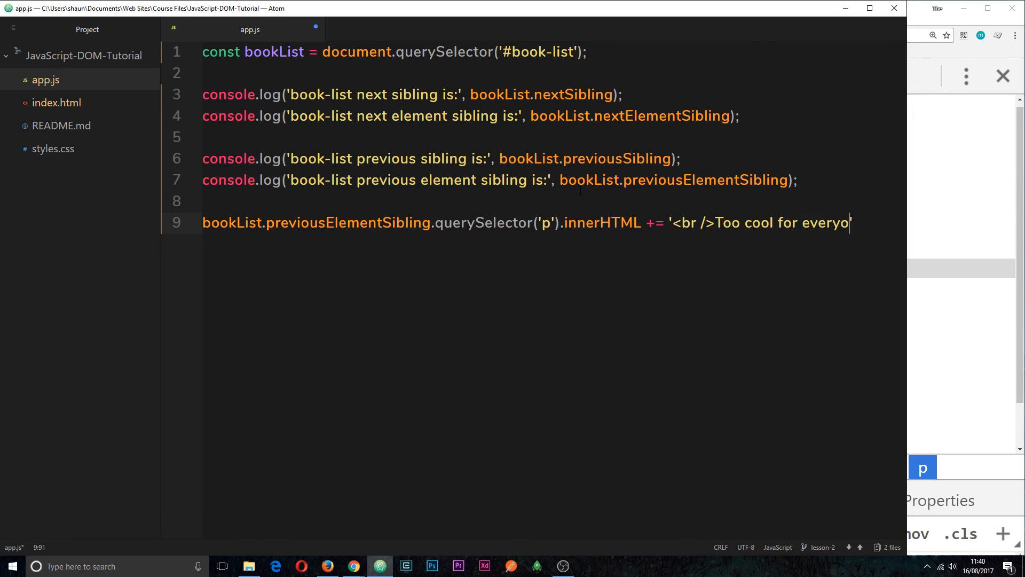
{"action": "type", "text": "ne else!"}
{"action": "type", "text": "'"}
{"action": "type", "text": ";"}
{"action": "key", "text": "ctrl+s"}
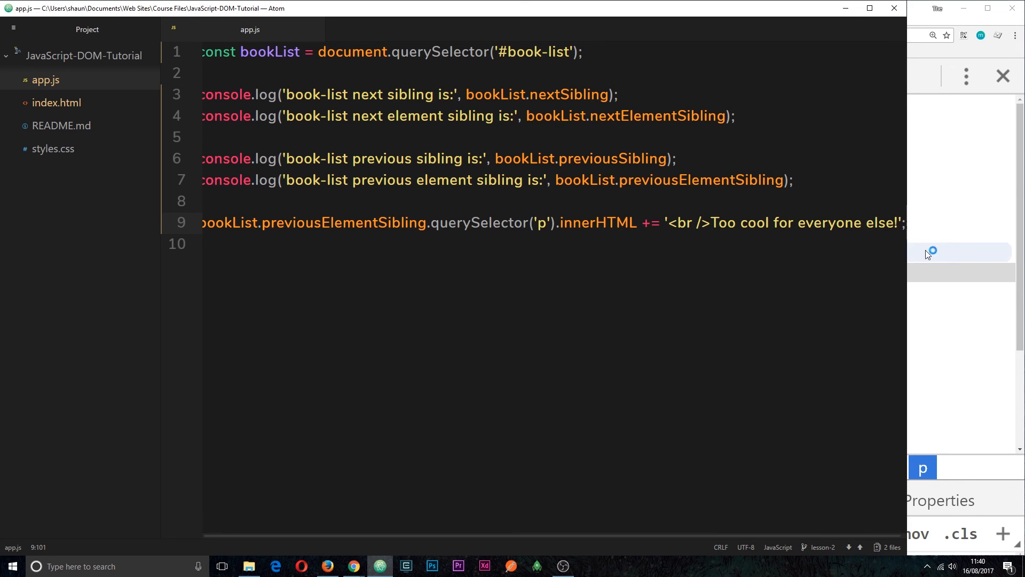
- In Chrome, inspect the reloaded banner showing 'Too cool for everyone else!', collapse <p> and div#page-banner, then return to app.js
{"action": "left_click", "coordinate": [927, 255]}
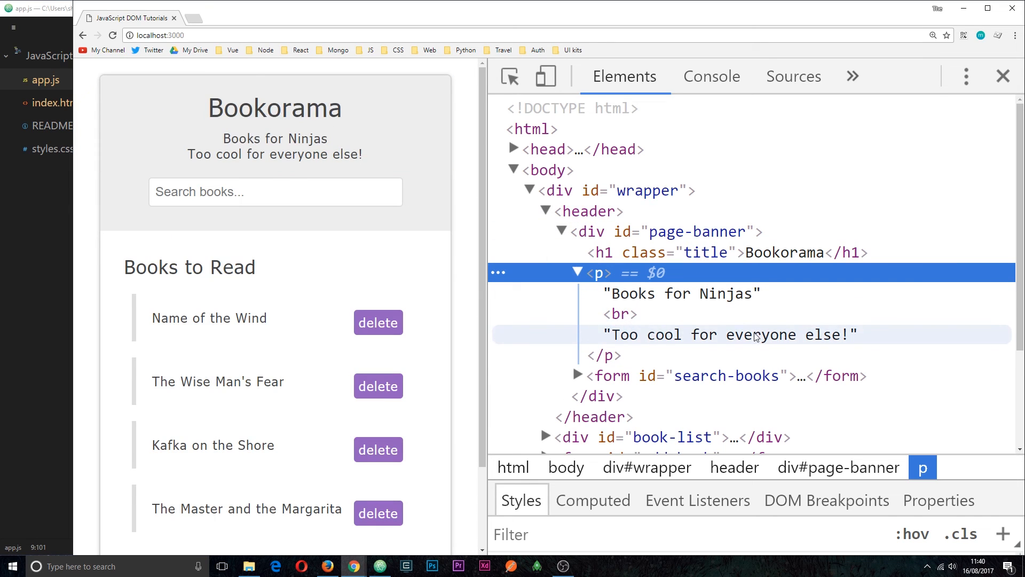
{"action": "left_click", "coordinate": [577, 273]}
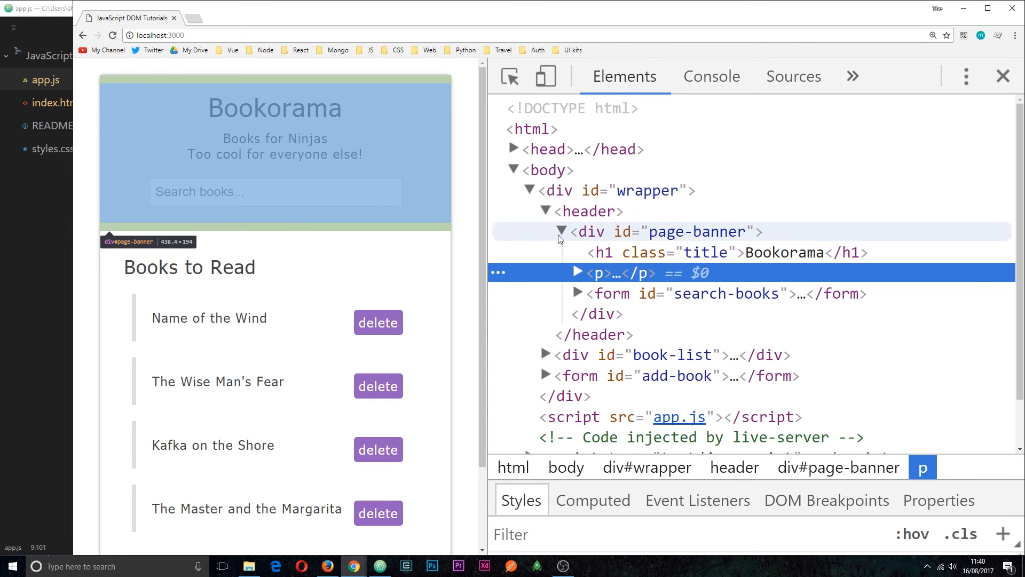
{"action": "left_click", "coordinate": [562, 231]}
{"action": "left_click", "coordinate": [688, 273]}
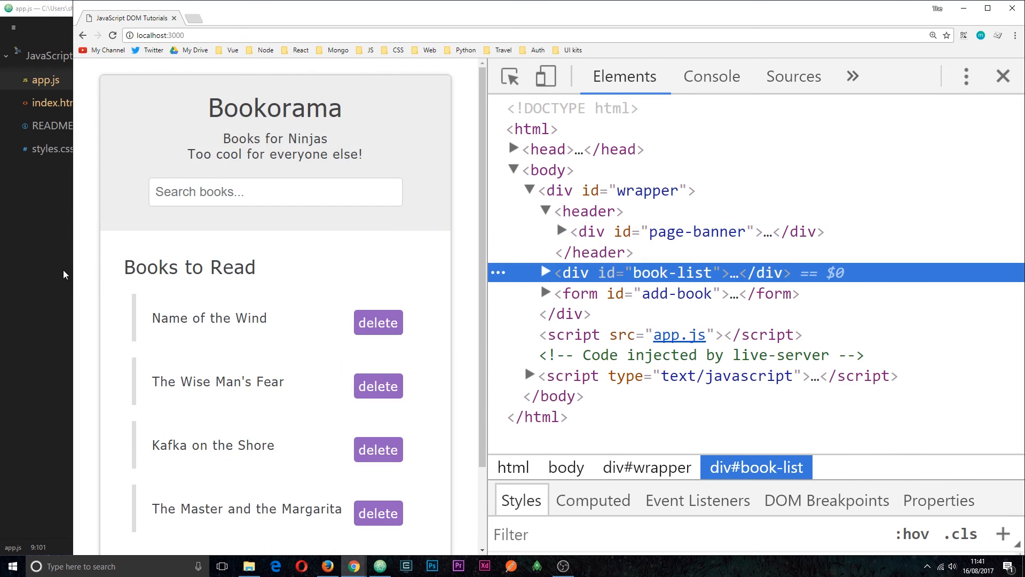
{"action": "left_click", "coordinate": [63, 270]}
{"action": "left_click", "coordinate": [286, 233]}
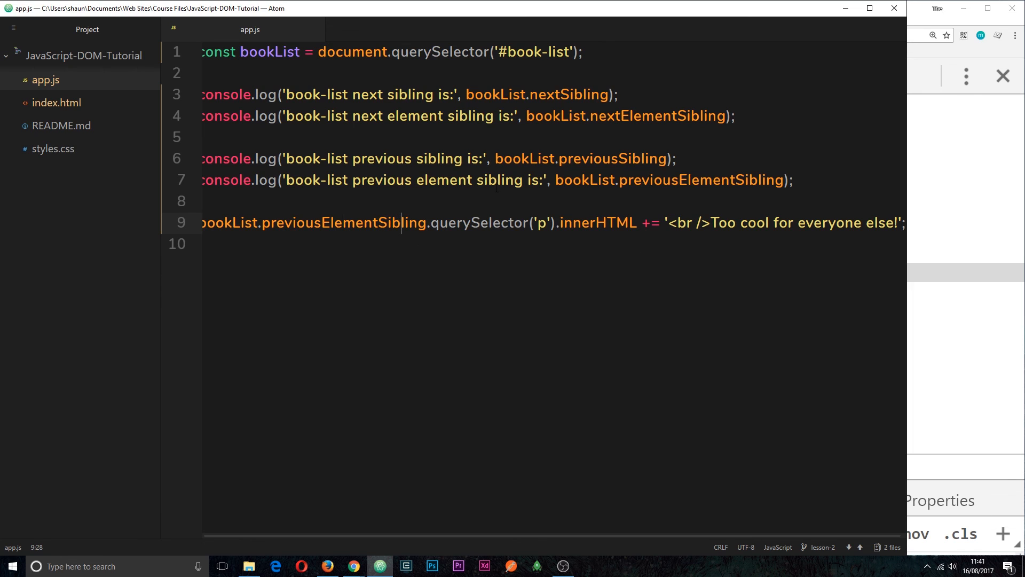
{"action": "left_click_drag", "start_coordinate": [428, 224], "coordinate": [557, 224]}
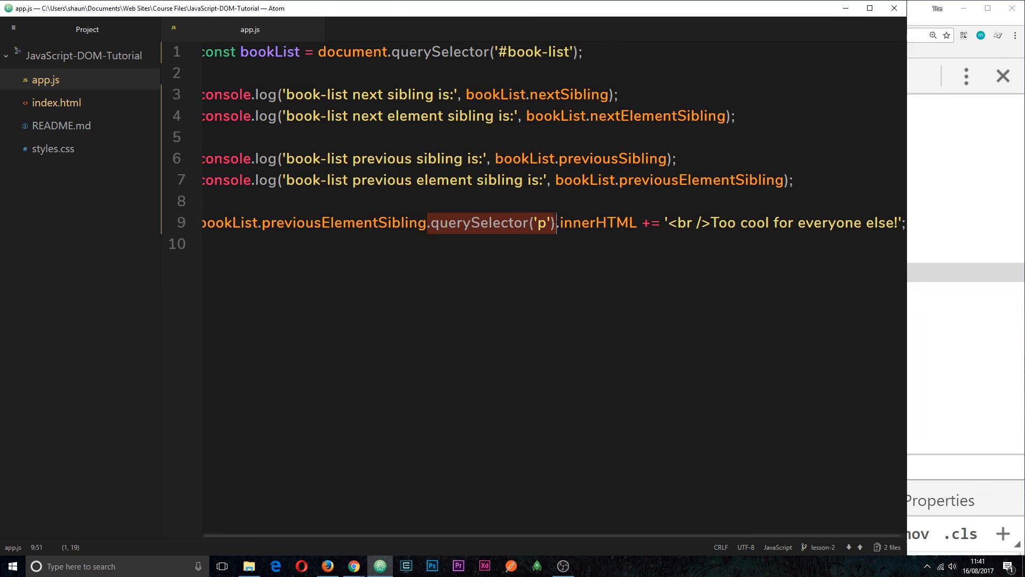
{"action": "left_click", "coordinate": [432, 221]}
{"action": "left_click_drag", "start_coordinate": [432, 222], "coordinate": [181, 216]}
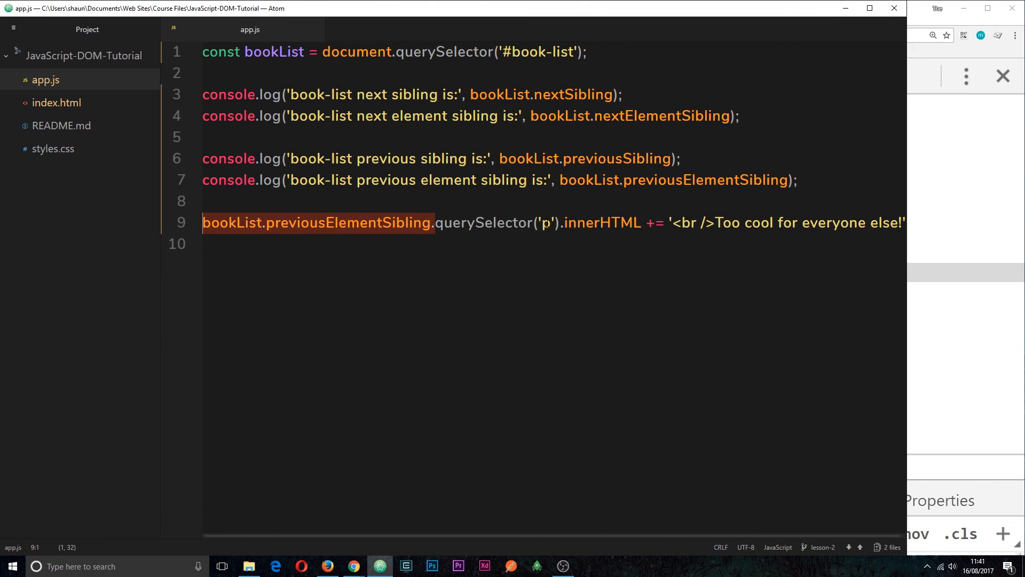
{"action": "left_click", "coordinate": [542, 223]}
{"action": "left_click_drag", "start_coordinate": [565, 223], "coordinate": [636, 232]}
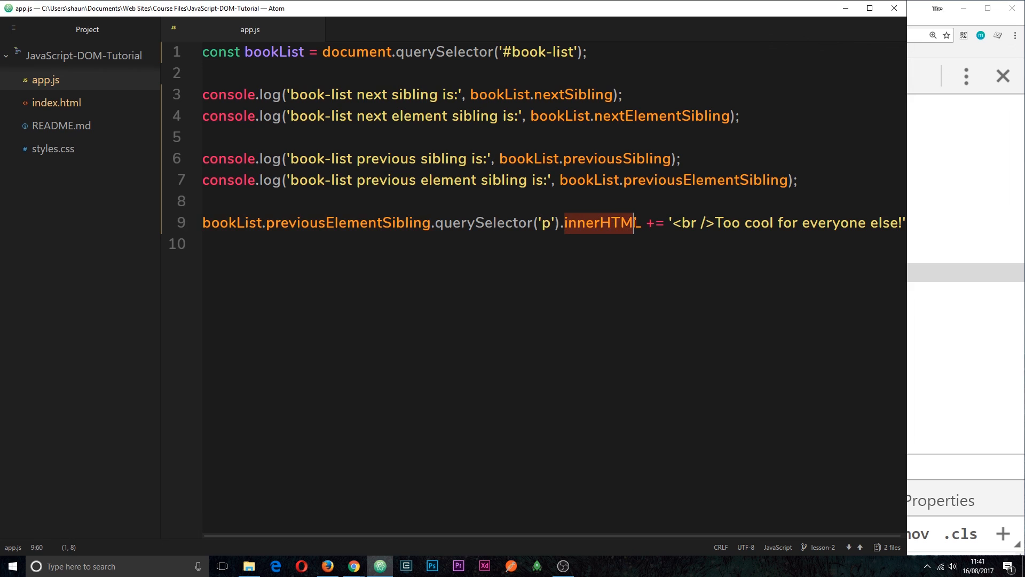
{"action": "left_click", "coordinate": [684, 285]}
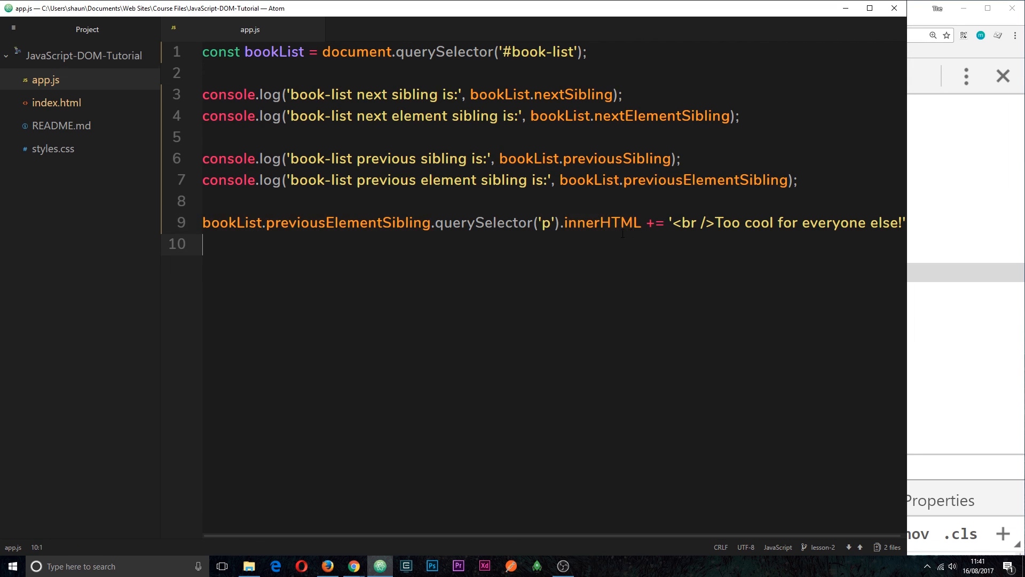
{"action": "left_click_drag", "start_coordinate": [641, 222], "coordinate": [203, 223]}
{"action": "left_click", "coordinate": [397, 264]}
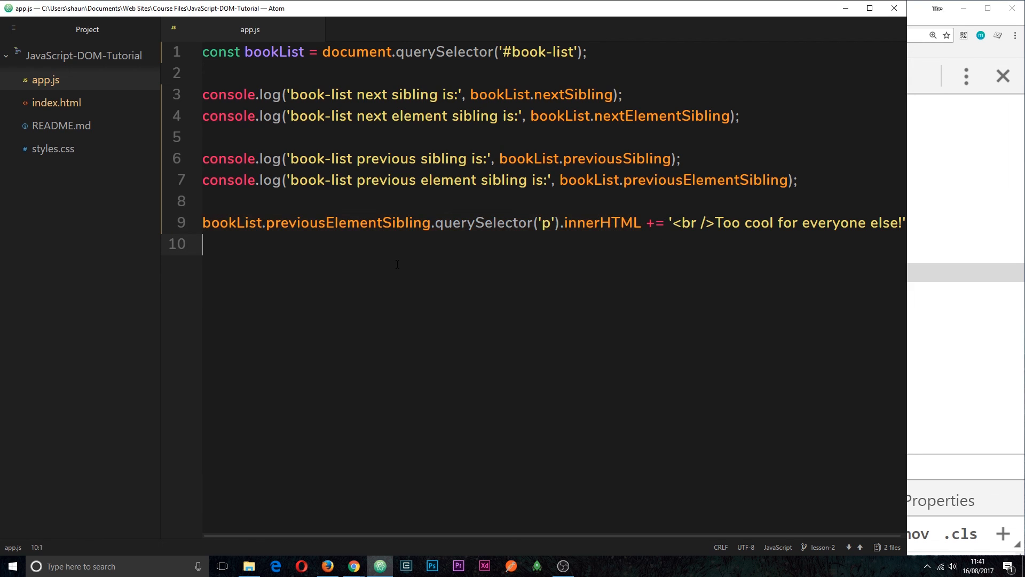